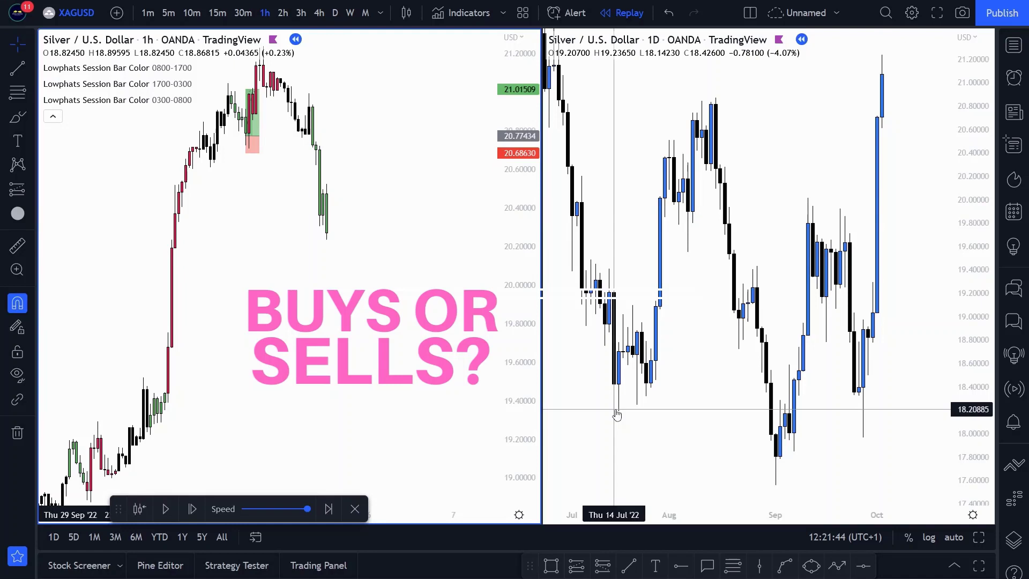
# Maximize the daily silver chart and switch it to the weekly timeframe.
pyautogui.click(617, 414)
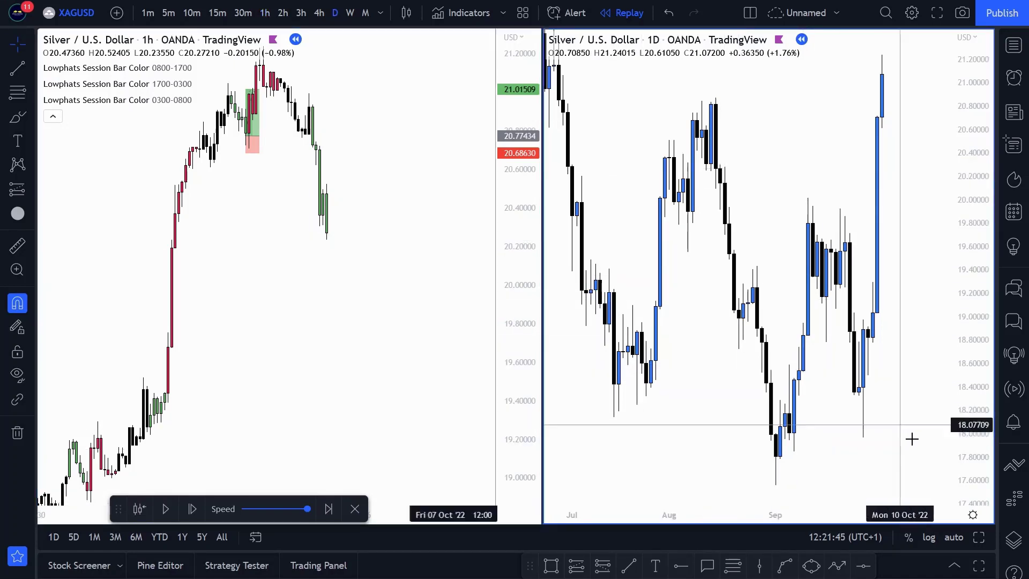
pyautogui.click(979, 537)
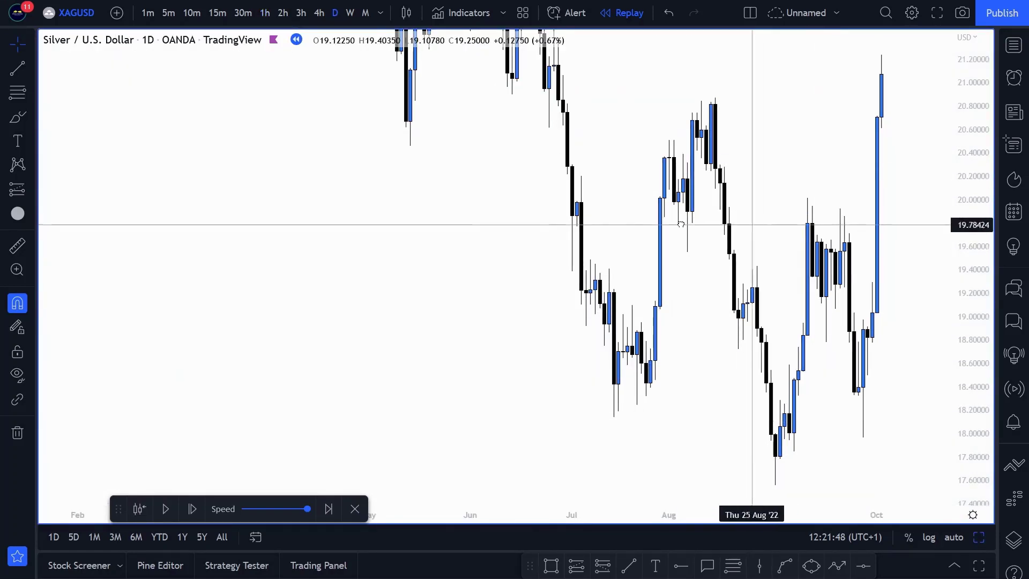
pyautogui.moveTo(753, 223); pyautogui.dragTo(527, 213)
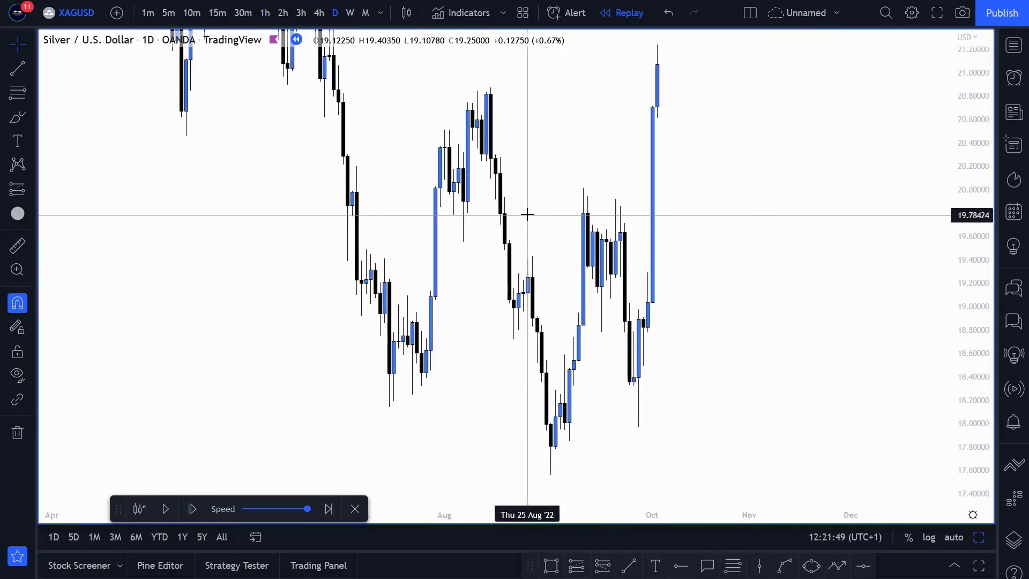
pyautogui.click(349, 23)
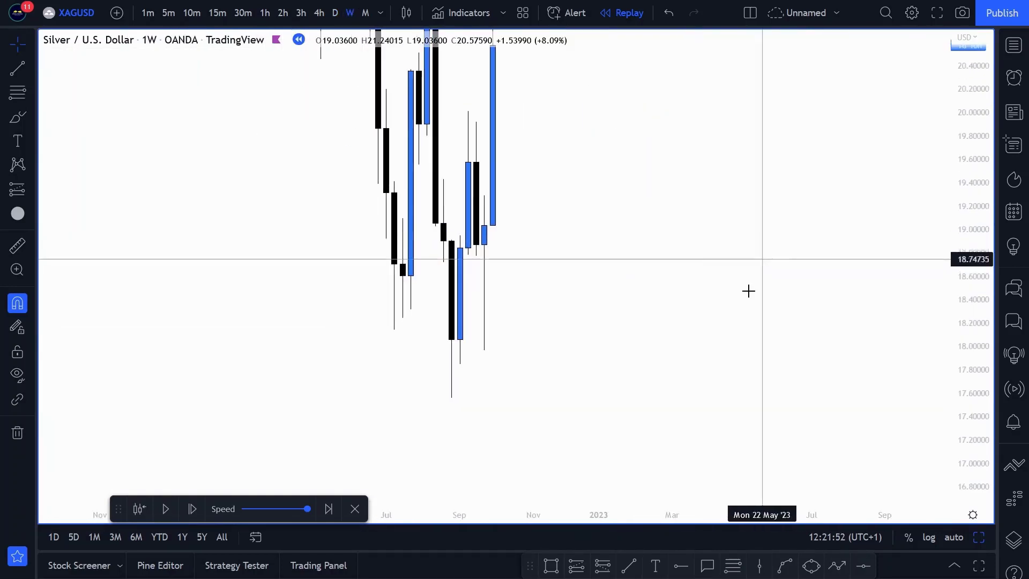
# Draw a rectangle over the weekly support zone from 18.06100 to 17.55900 and widen it on both sides, with its end at 7 November 2022.
pyautogui.click(557, 568)
pyautogui.click(451, 339)
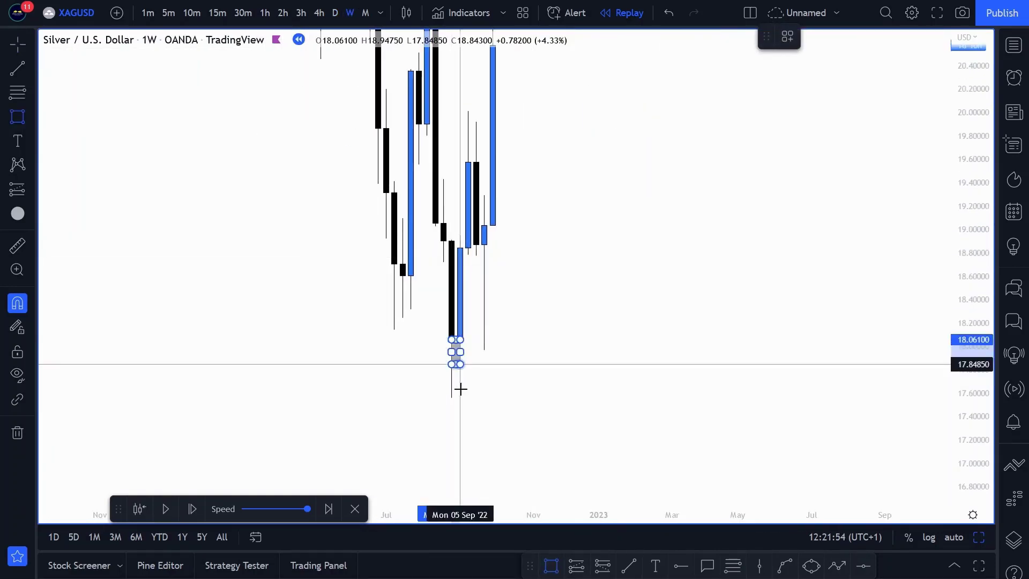
pyautogui.click(451, 394)
pyautogui.moveTo(451, 370); pyautogui.dragTo(534, 368)
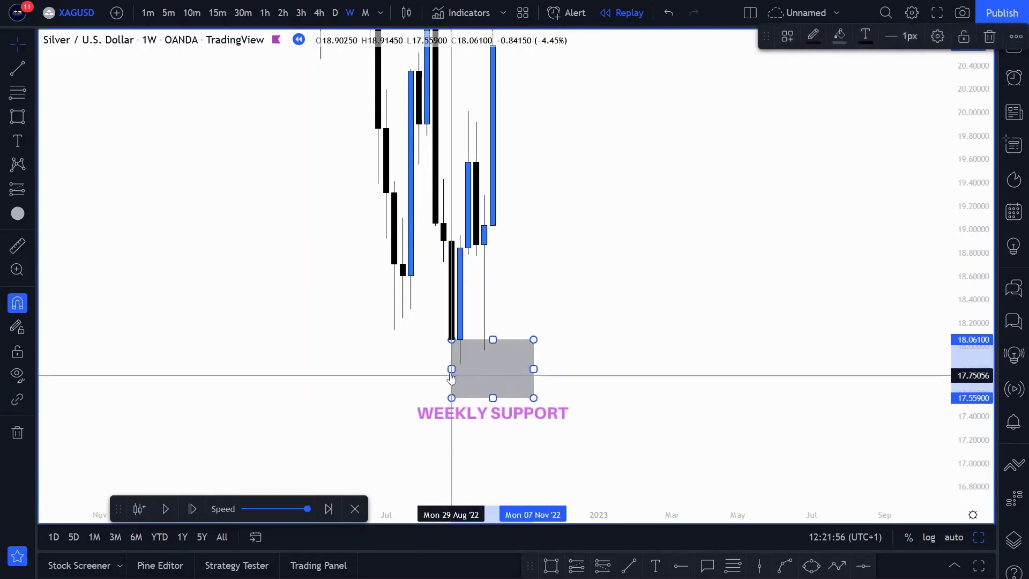
pyautogui.moveTo(451, 370); pyautogui.dragTo(427, 369)
pyautogui.click(574, 320)
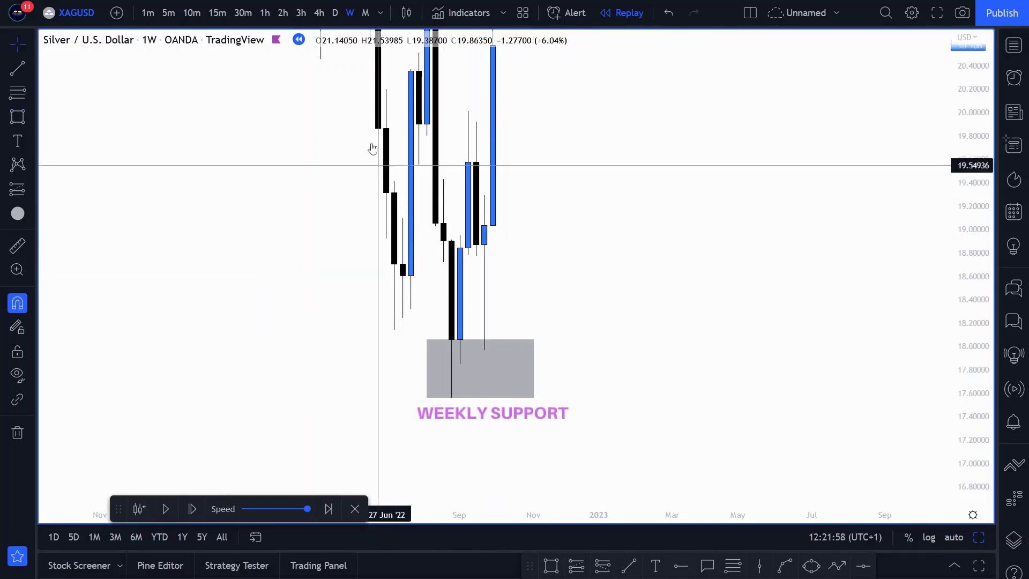
# Switch the chart to the 4-hour timeframe and enlarge the late-September candles around the support zone.
pyautogui.click(318, 14)
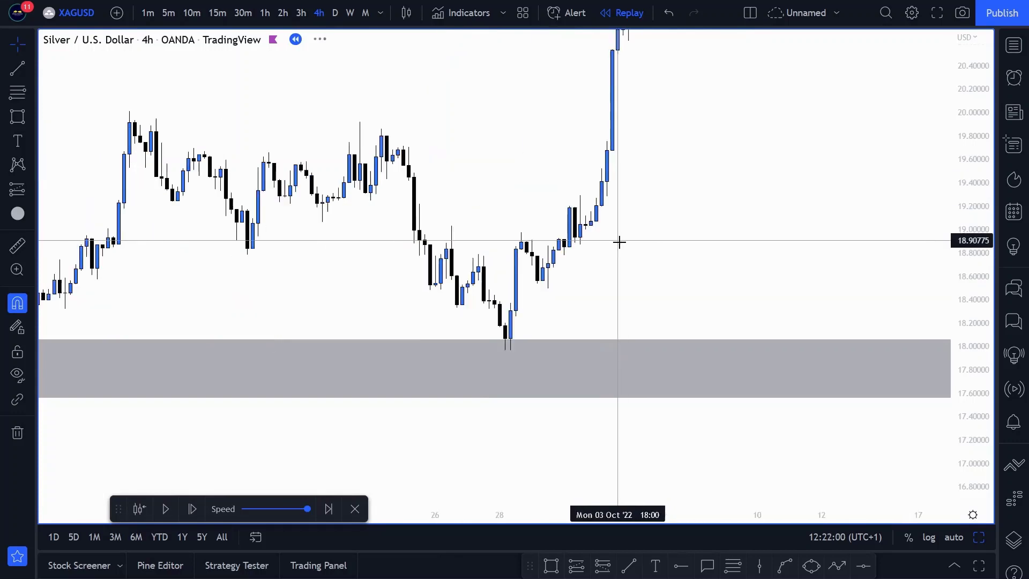
pyautogui.scroll(3, 717, 273)
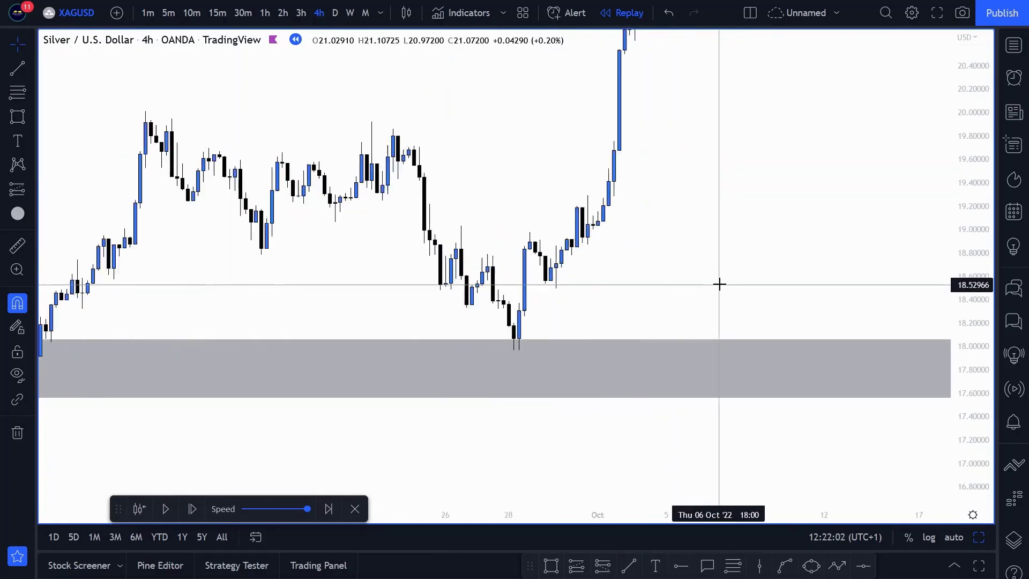
pyautogui.moveTo(960, 336); pyautogui.dragTo(922, 268)
pyautogui.scroll(2, 783, 248)
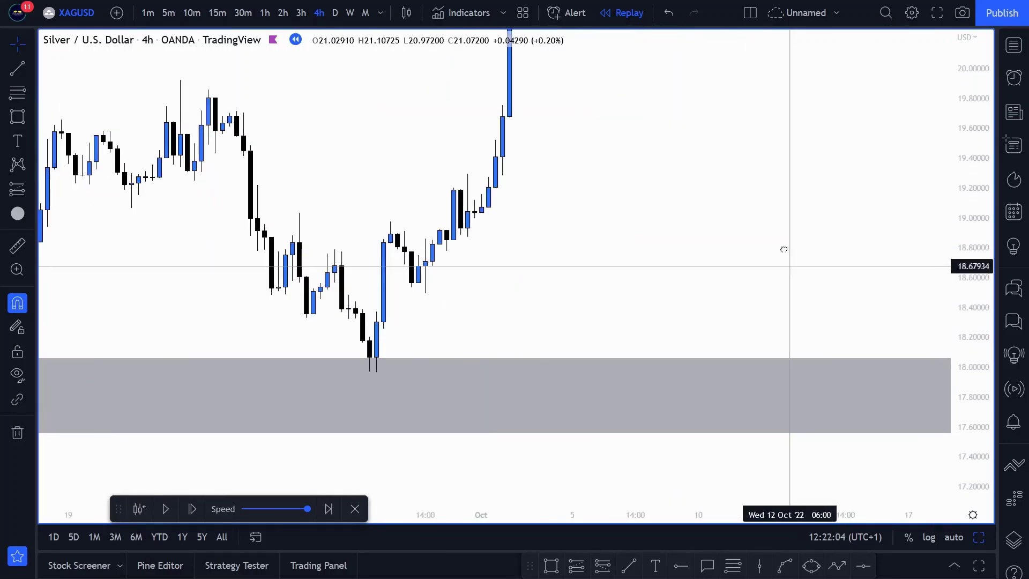
# Mark the swing high before the drop, the low inside the support zone and the following higher high with yellow dots.
pyautogui.click(20, 215)
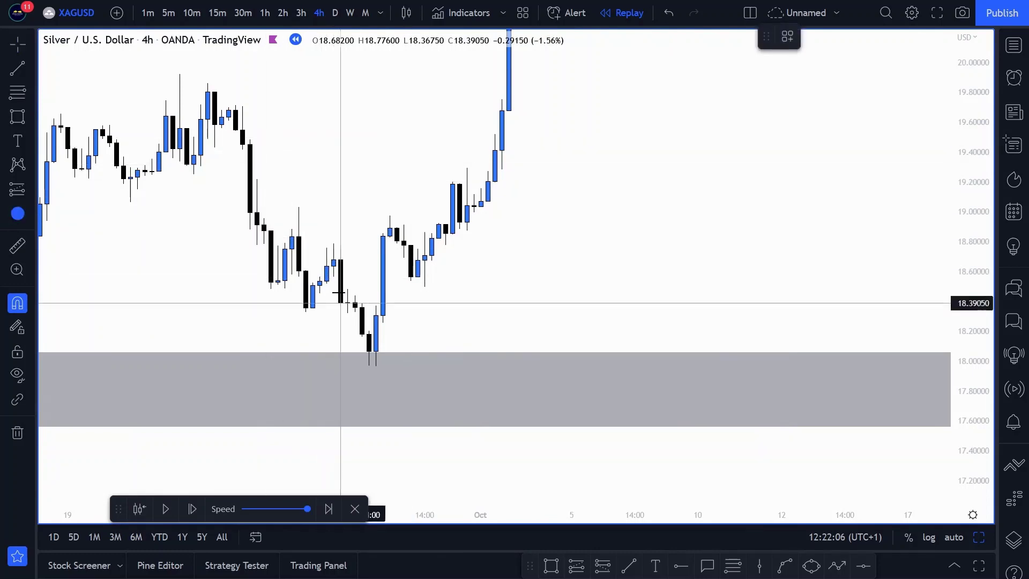
pyautogui.click(334, 244)
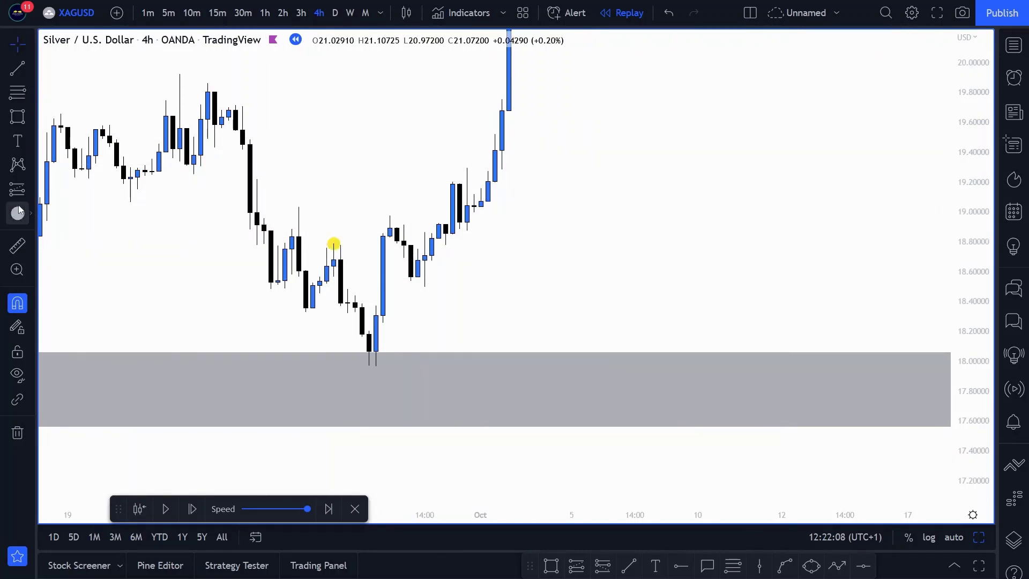
pyautogui.click(370, 366)
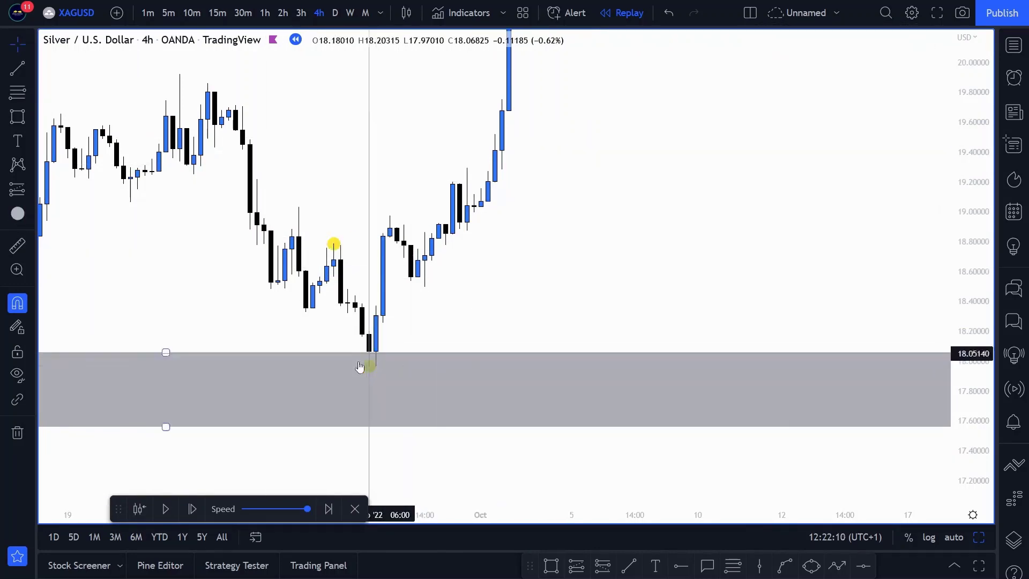
pyautogui.click(390, 217)
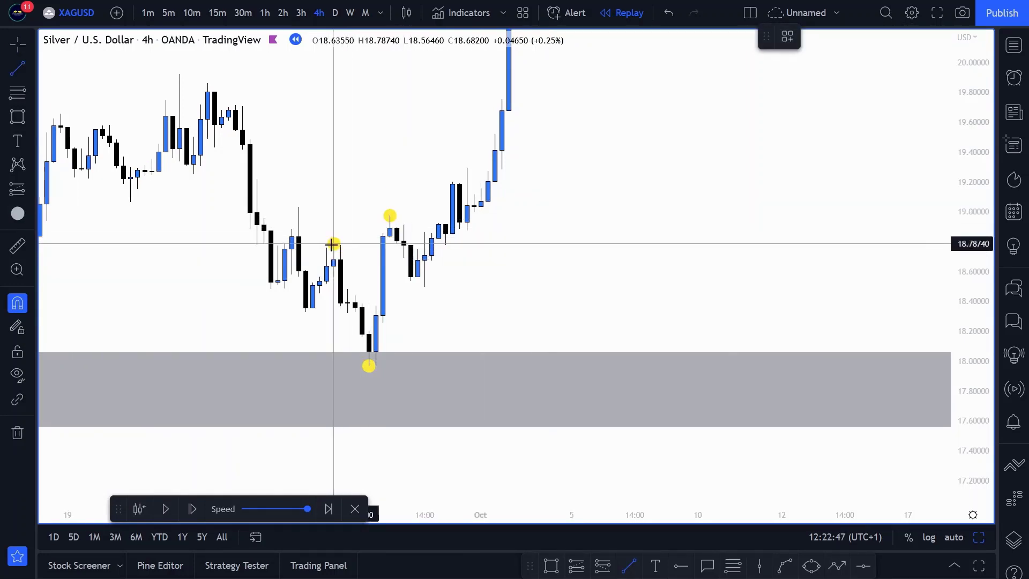
# Draw a short horizontal line from the first marked swing high at 18.78740 and mark the pullback low at 18.49550 with a yellow dot.
pyautogui.click(369, 244)
pyautogui.click(389, 215)
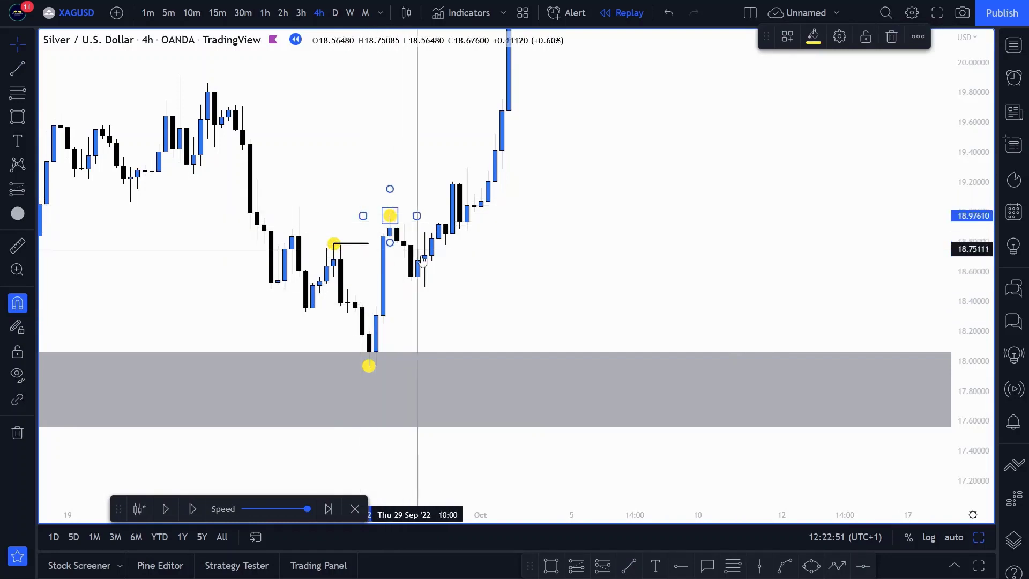
pyautogui.click(556, 299)
pyautogui.moveTo(538, 289); pyautogui.dragTo(537, 292)
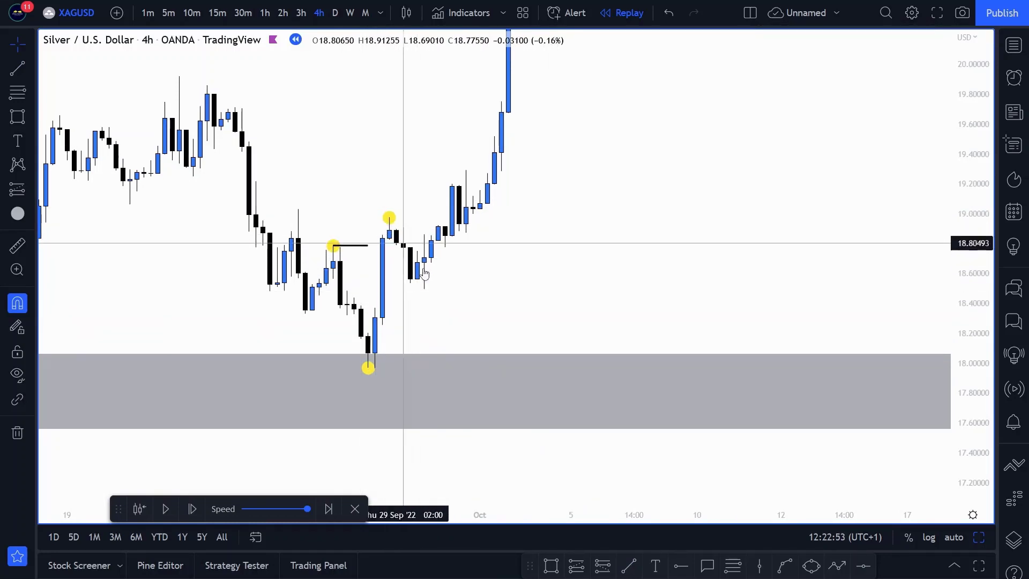
pyautogui.click(16, 221)
pyautogui.click(422, 288)
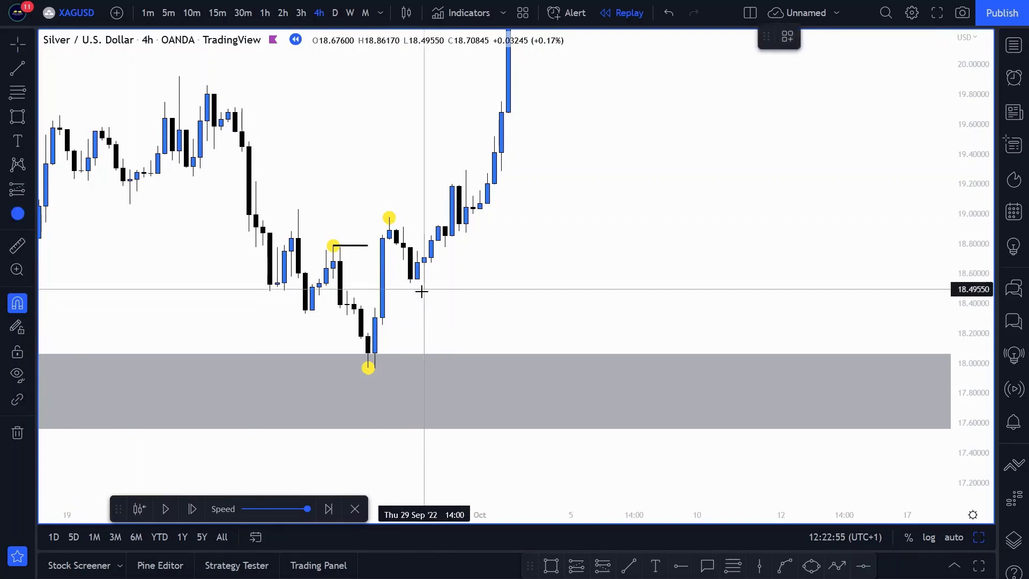
# Examine the rally from the marked pullback low up to the latest candle on the 4-hour and daily timeframes.
pyautogui.moveTo(572, 225); pyautogui.dragTo(554, 348)
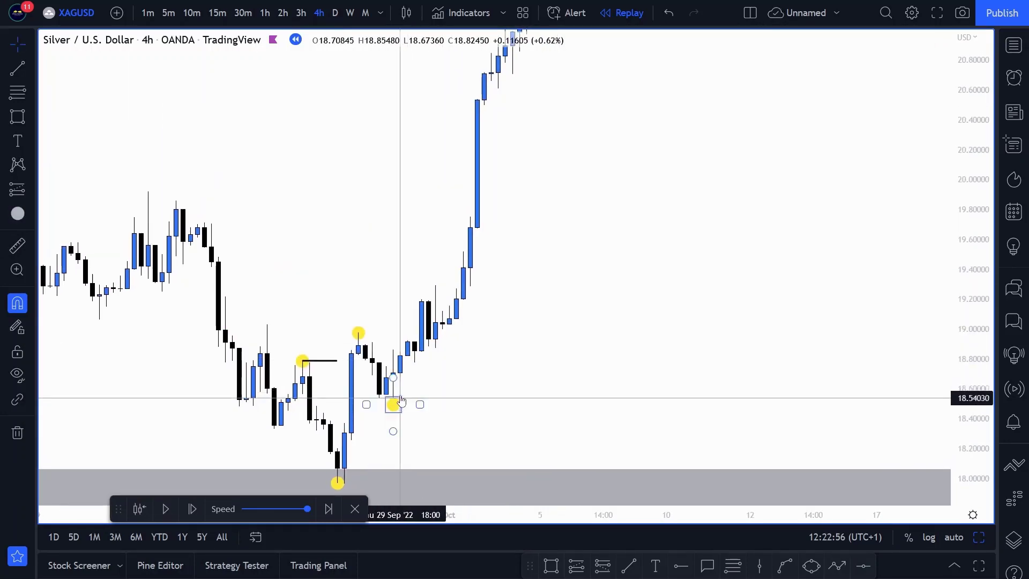
pyautogui.moveTo(646, 219); pyautogui.dragTo(593, 363)
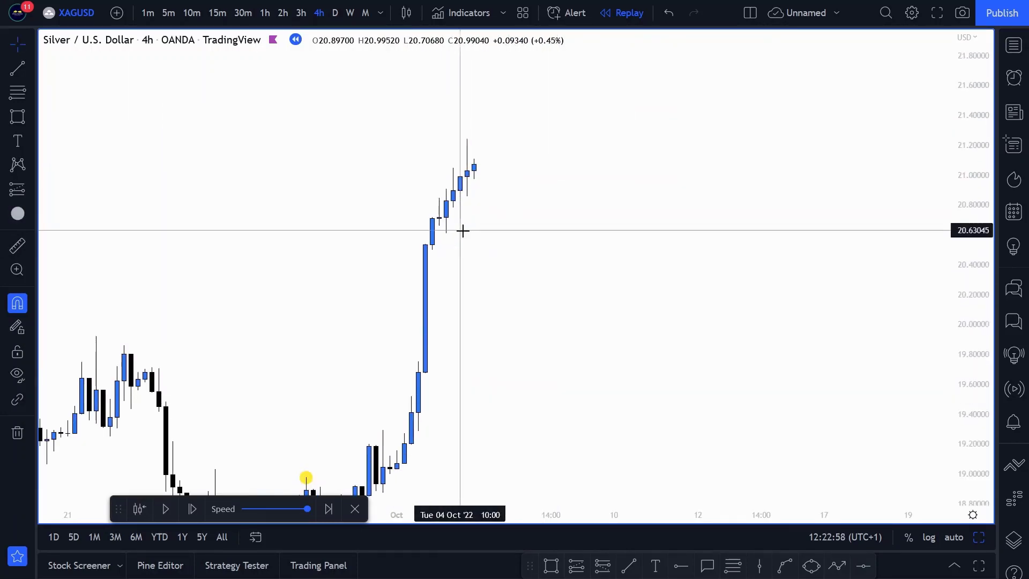
pyautogui.moveTo(522, 267); pyautogui.dragTo(638, 220)
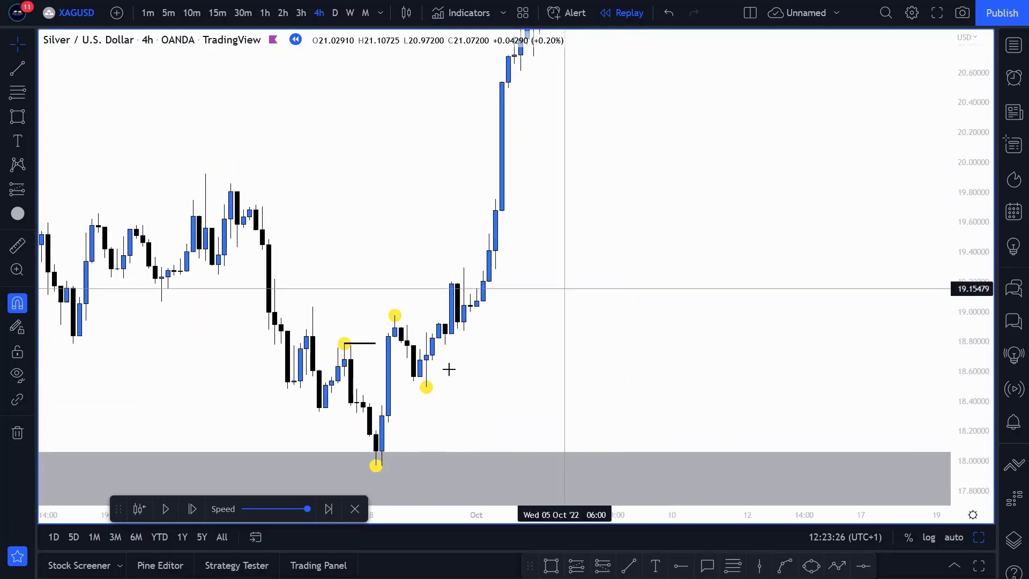
pyautogui.moveTo(562, 203); pyautogui.dragTo(532, 315)
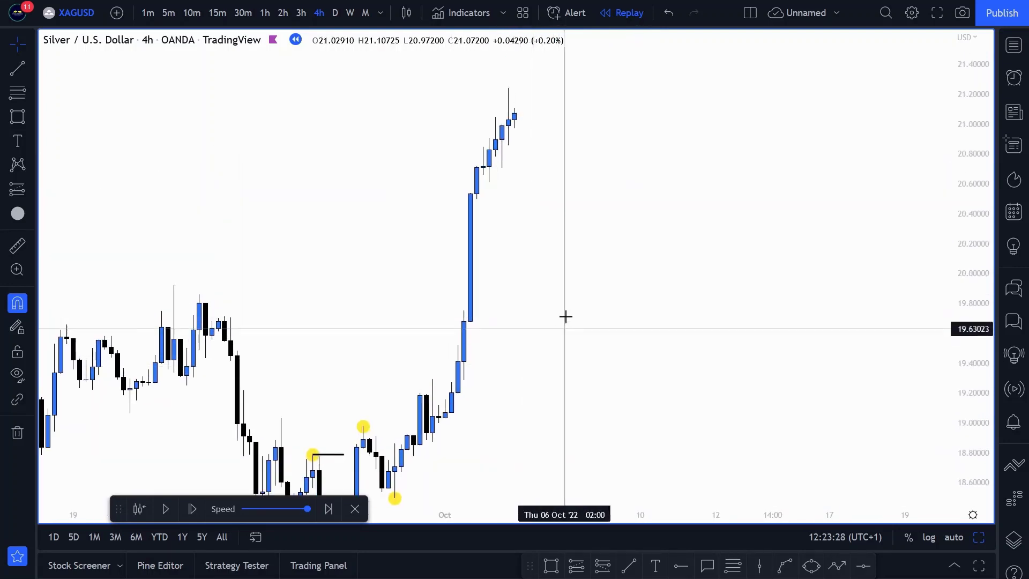
pyautogui.click(336, 16)
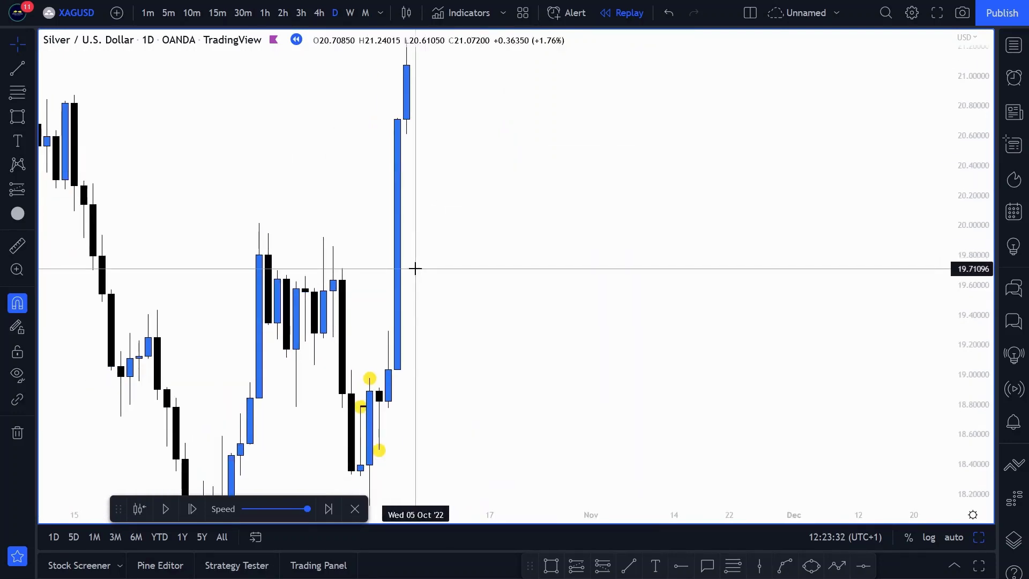
pyautogui.click(320, 16)
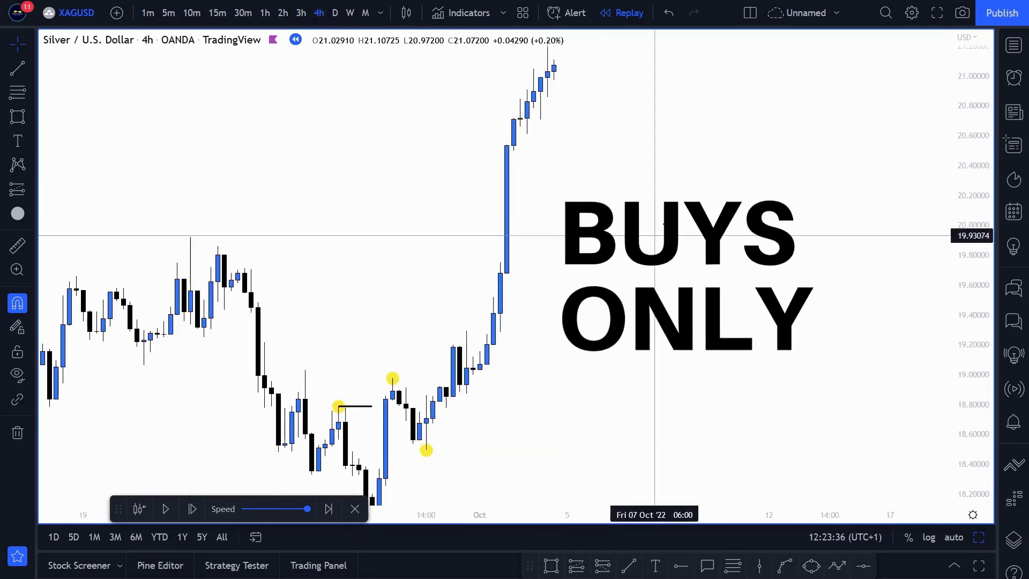
pyautogui.moveTo(653, 237); pyautogui.dragTo(636, 257)
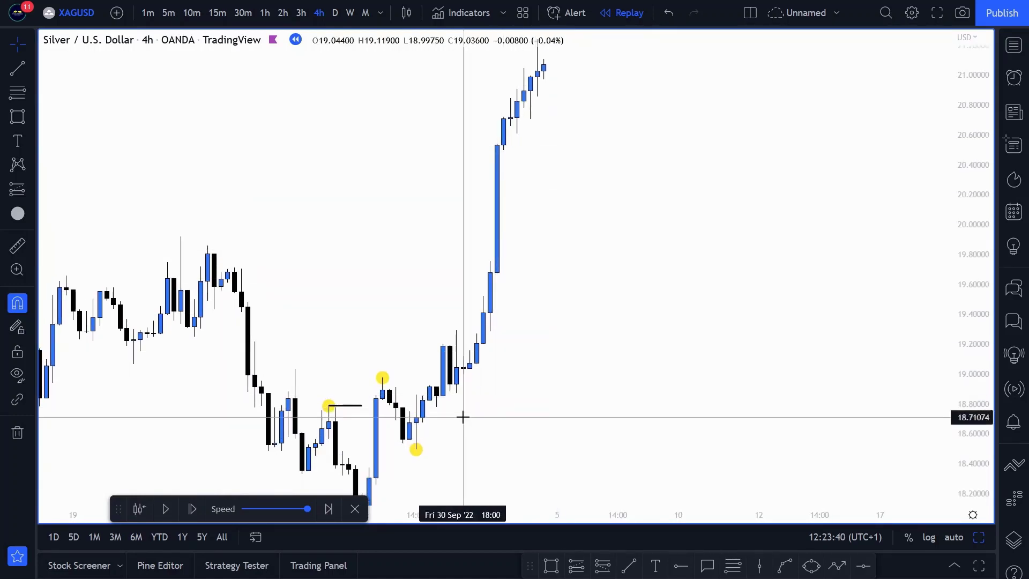
pyautogui.moveTo(614, 186); pyautogui.dragTo(608, 215)
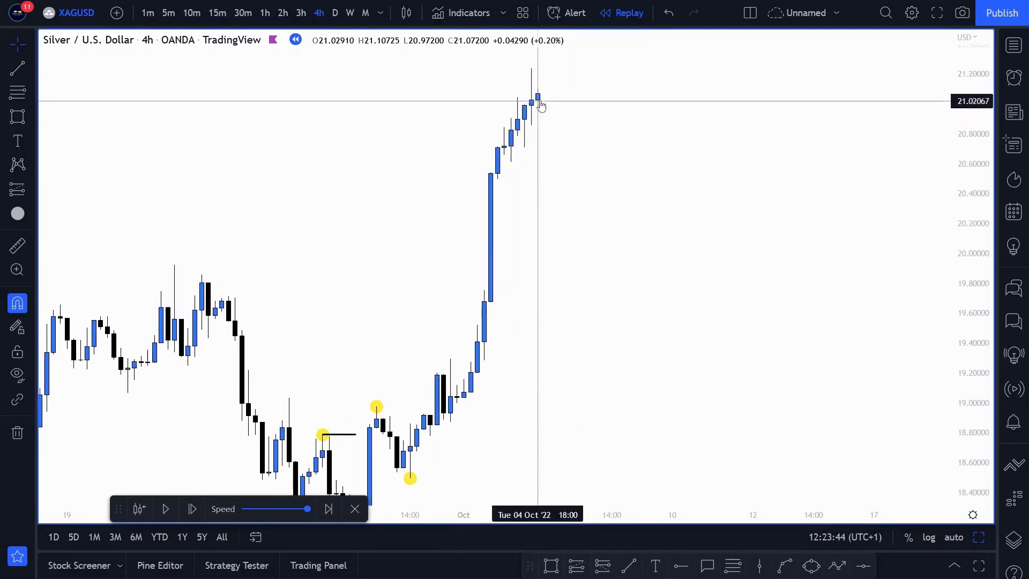
pyautogui.scroll(-3, 636, 223)
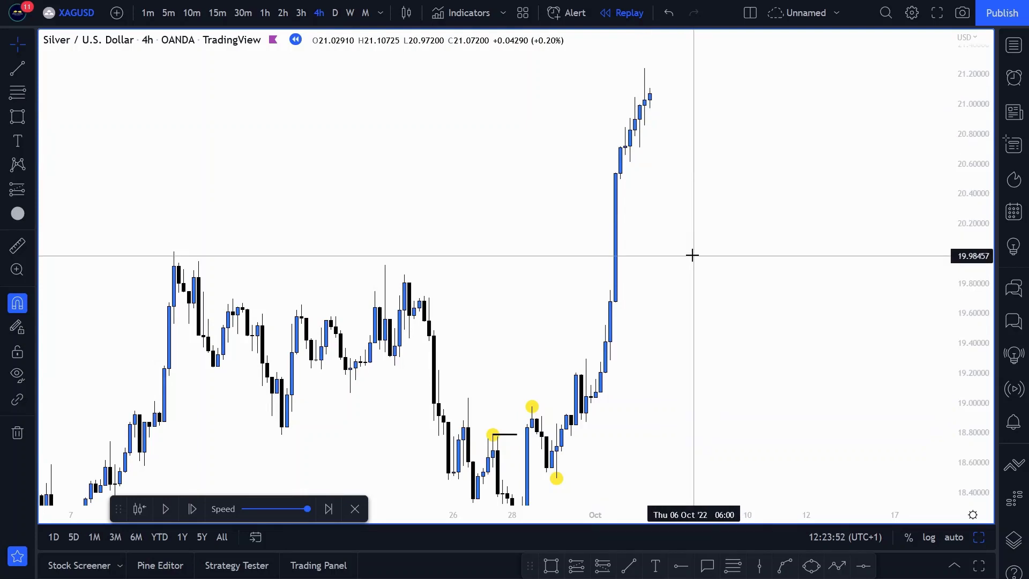
# Advance the bar replay by four 4-hour candles.
pyautogui.moveTo(695, 273); pyautogui.dragTo(665, 262)
pyautogui.click(196, 515)
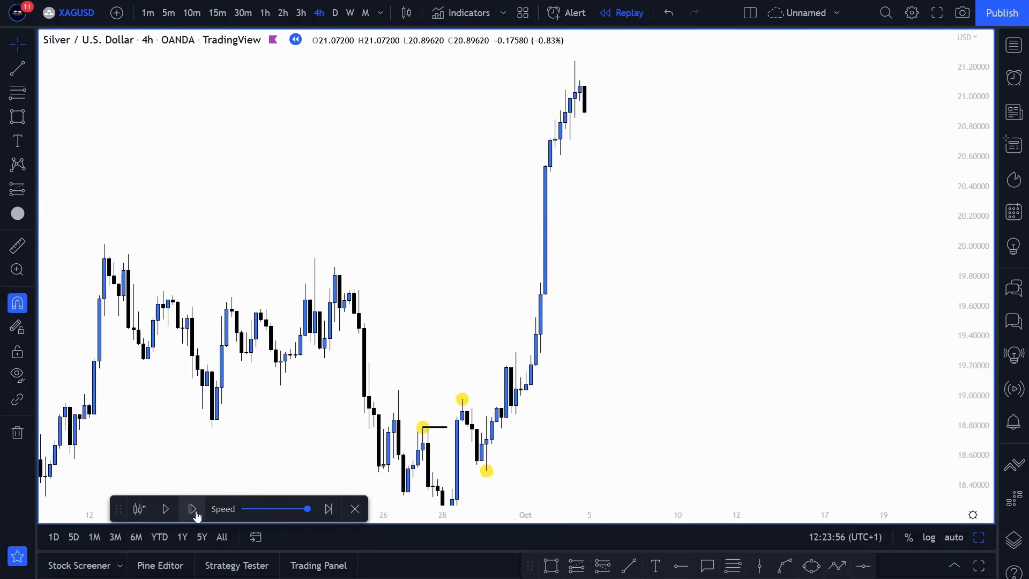
pyautogui.click(193, 513)
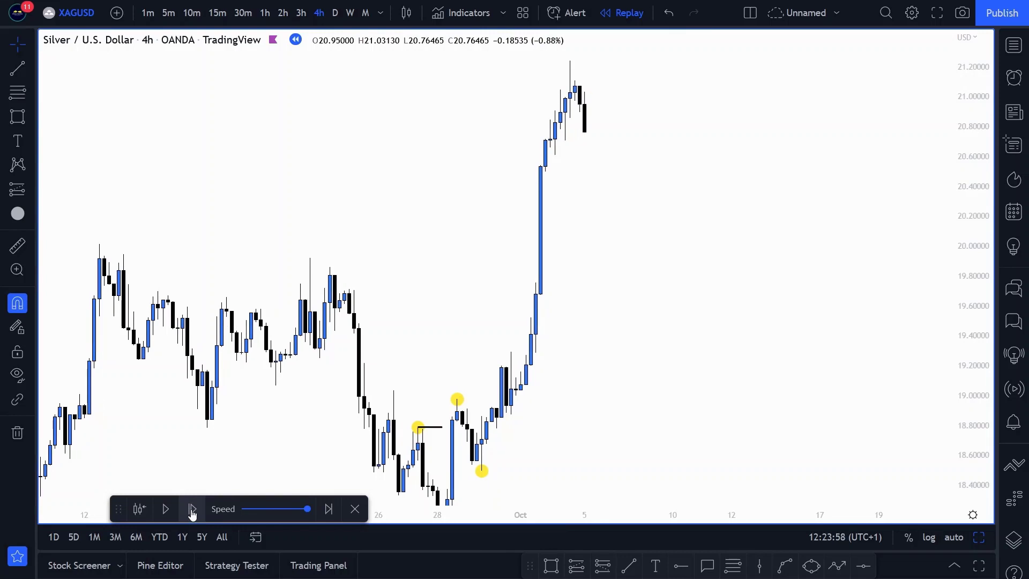
pyautogui.click(192, 513)
pyautogui.click(192, 513)
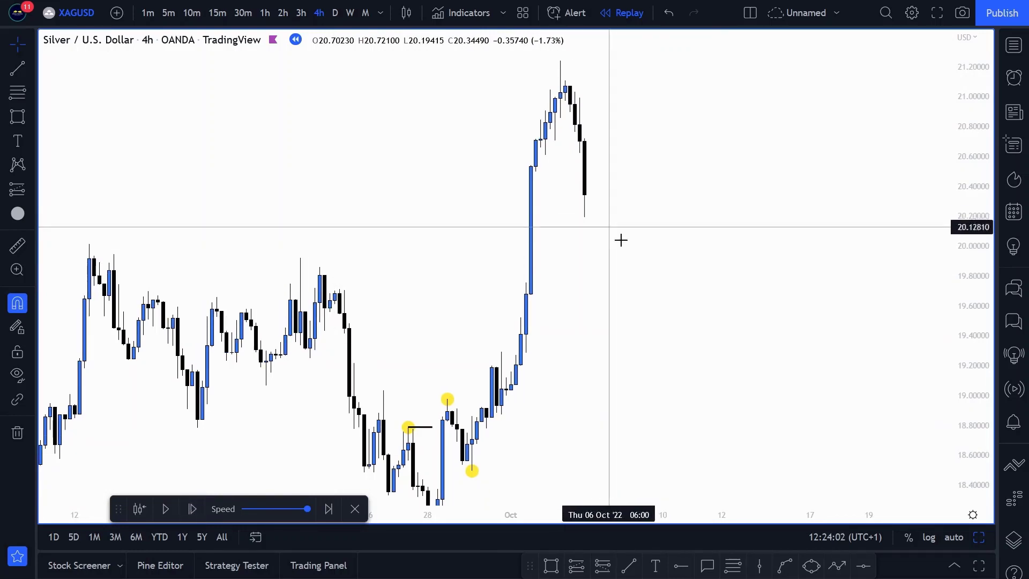
# Place a yellow dot just beyond and below the latest 4-hour candle, at about 19.88.
pyautogui.moveTo(638, 269); pyautogui.dragTo(696, 271)
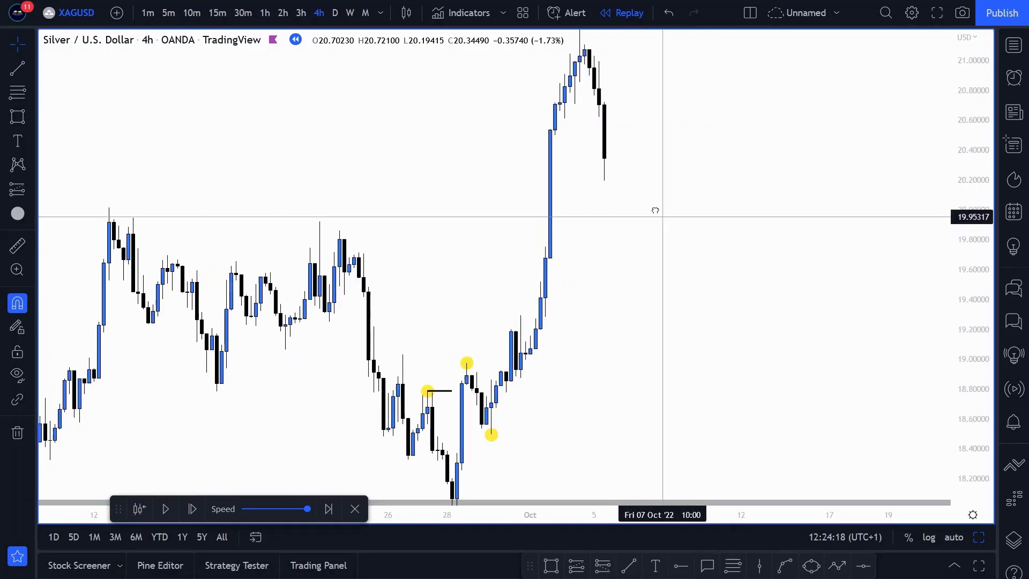
pyautogui.moveTo(661, 216); pyautogui.dragTo(654, 209)
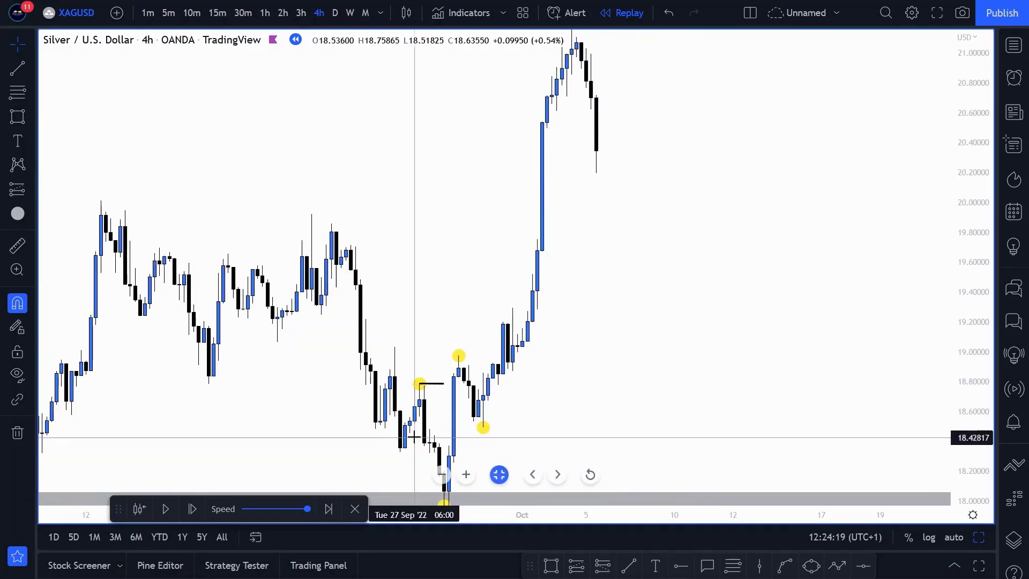
pyautogui.click(18, 215)
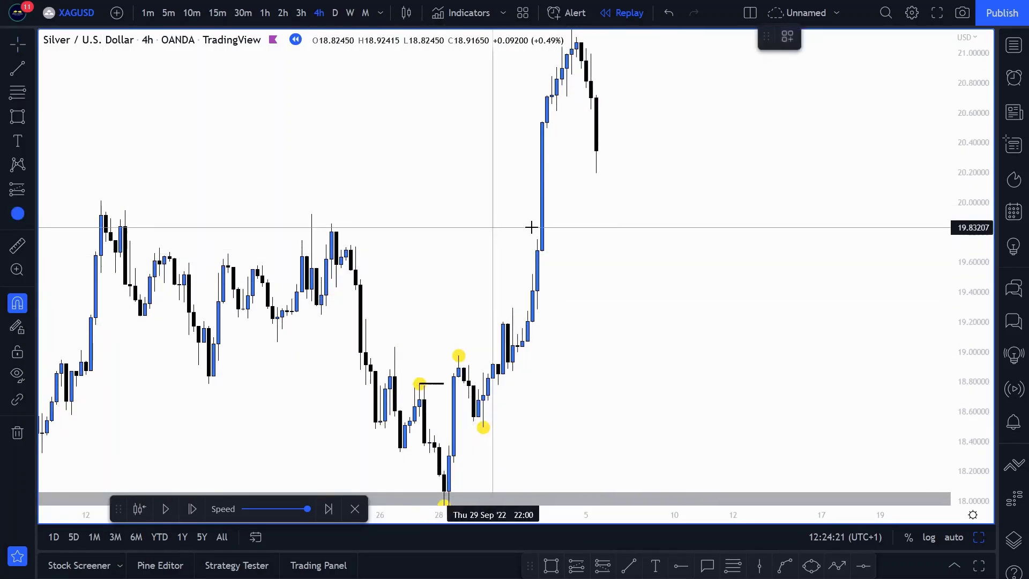
pyautogui.click(615, 220)
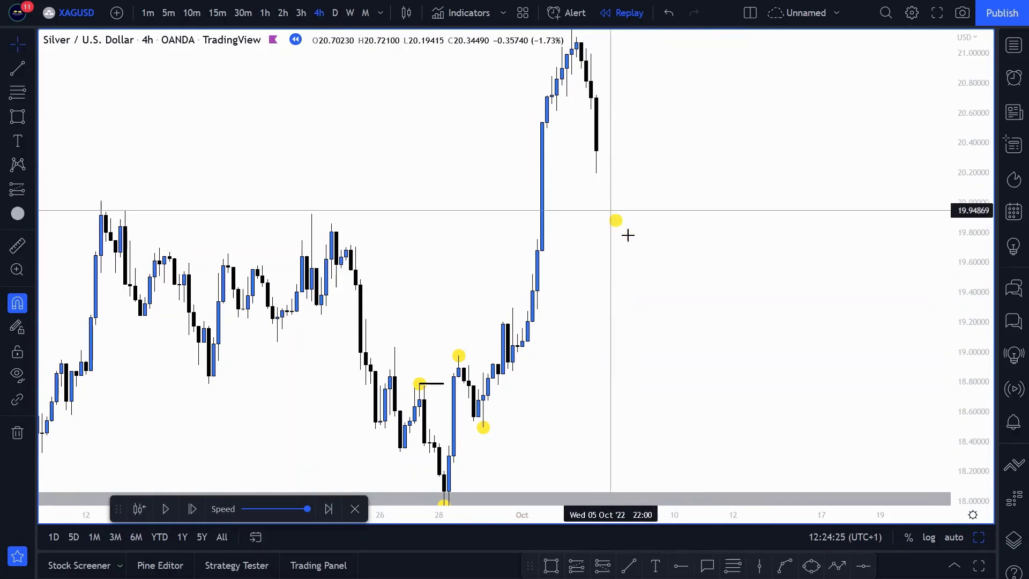
pyautogui.click(668, 228)
pyautogui.moveTo(639, 232); pyautogui.dragTo(613, 317)
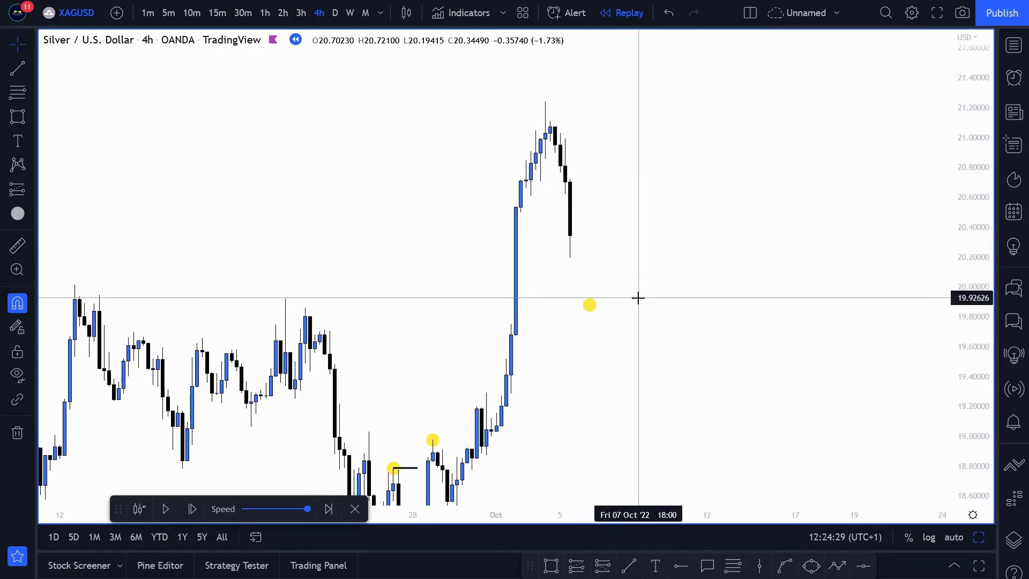
pyautogui.moveTo(649, 288); pyautogui.dragTo(694, 235)
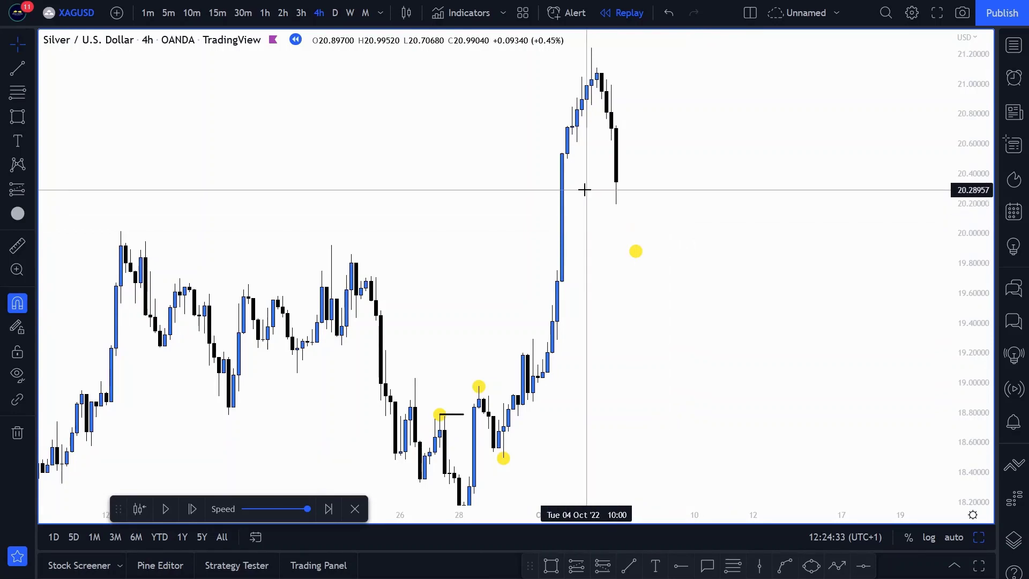
# Switch to the daily timeframe and delete the yellow dot below the latest candle.
pyautogui.moveTo(409, 119); pyautogui.dragTo(601, 202)
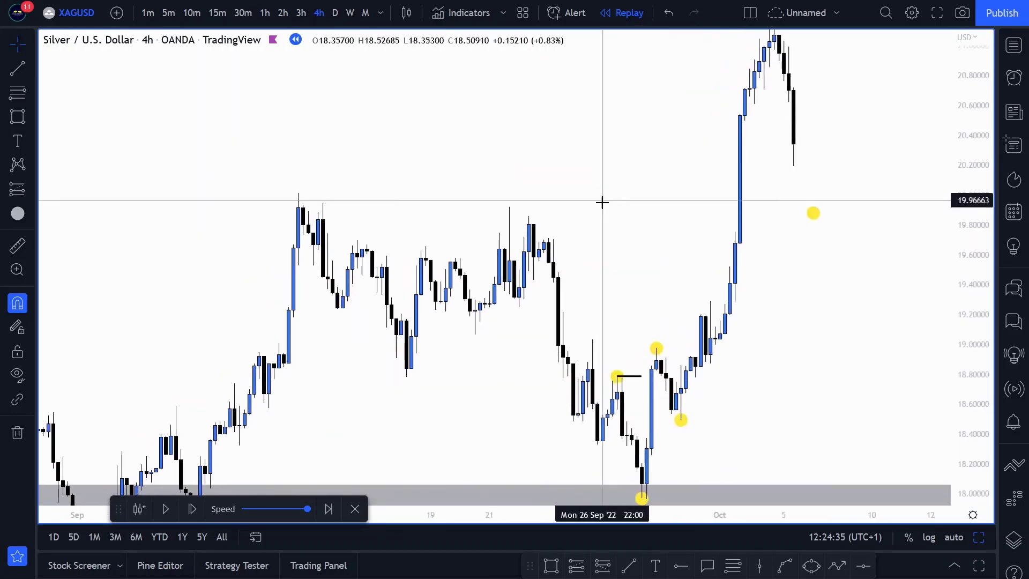
pyautogui.scroll(-3, 403, 64)
pyautogui.click(334, 13)
pyautogui.scroll(5, 608, 223)
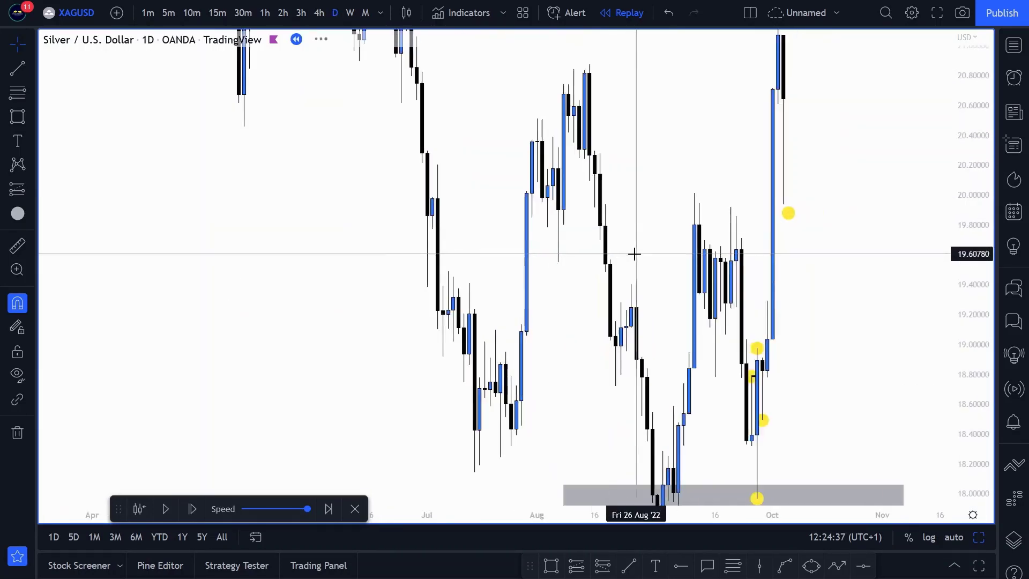
pyautogui.click(635, 213)
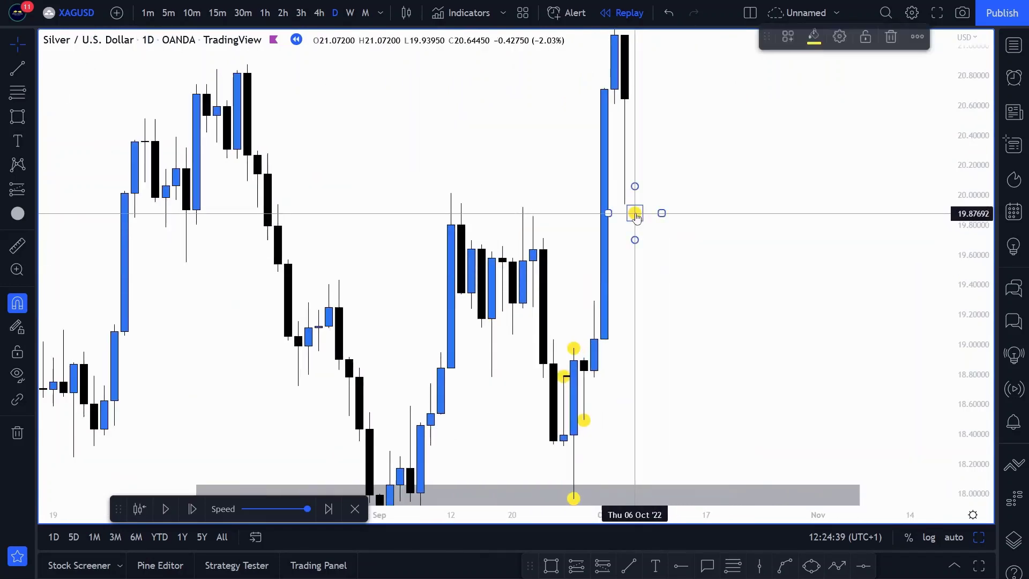
pyautogui.click(891, 38)
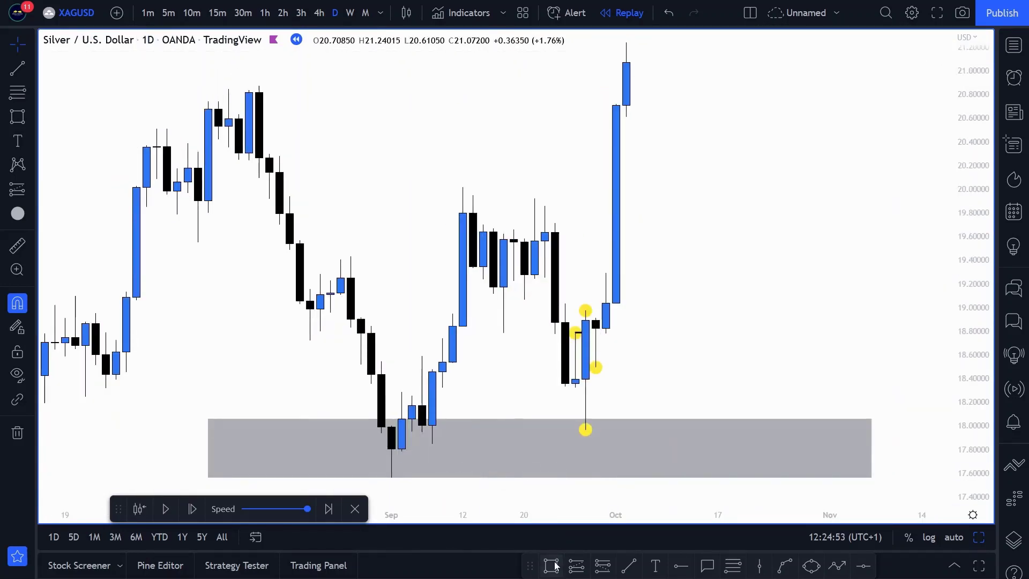
# Draw a rectangle over the September highs from 12 September, between 19.80100 and 20.01400, and extend it past 20 October.
pyautogui.click(551, 565)
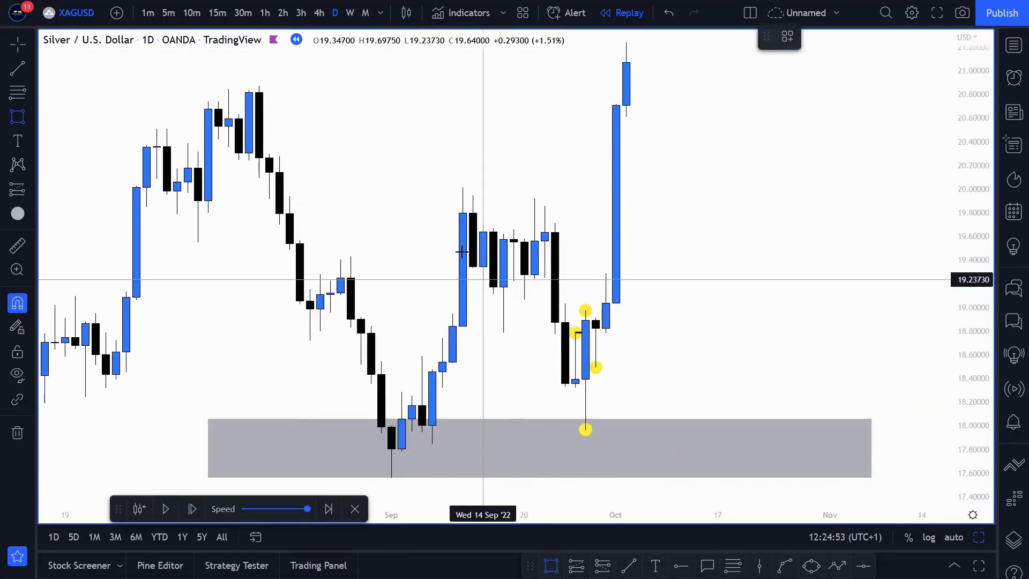
pyautogui.moveTo(463, 213); pyautogui.dragTo(482, 187)
pyautogui.moveTo(654, 211); pyautogui.dragTo(748, 212)
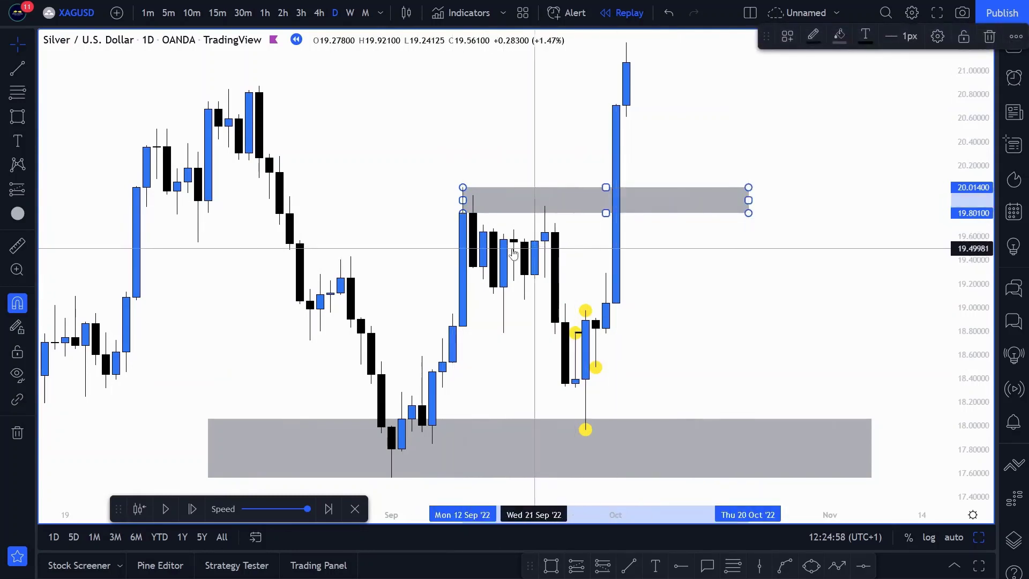
pyautogui.click(746, 271)
pyautogui.moveTo(748, 200); pyautogui.dragTo(780, 199)
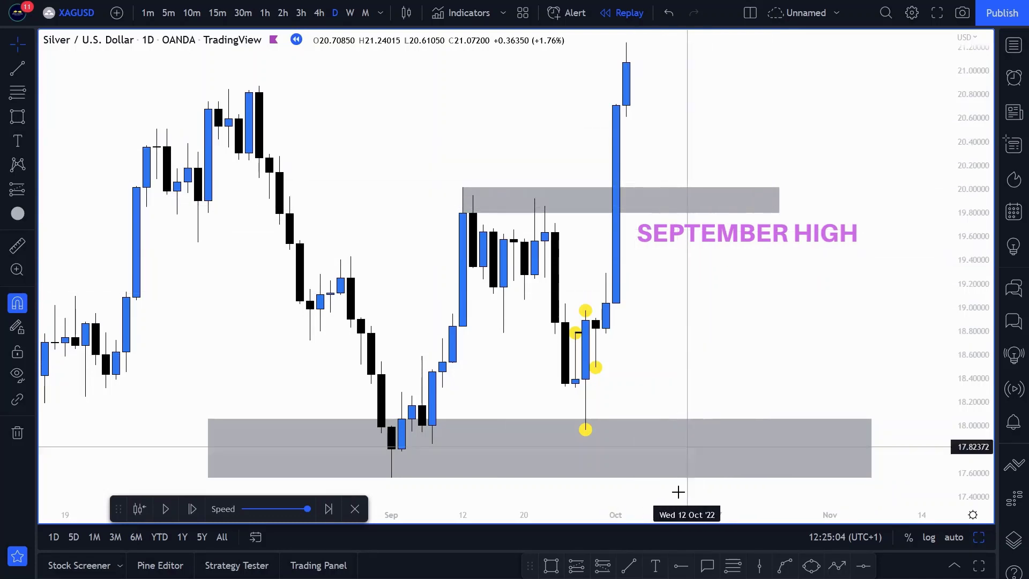
# Draw a horizontal ray from 7 September along the September high and set its price to 20.00000.
pyautogui.click(674, 570)
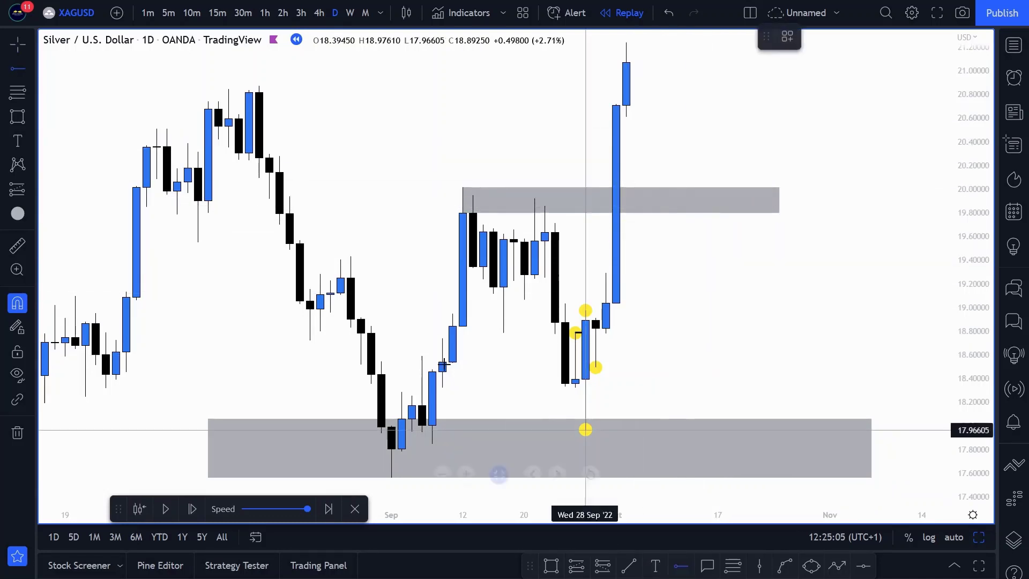
pyautogui.click(433, 188)
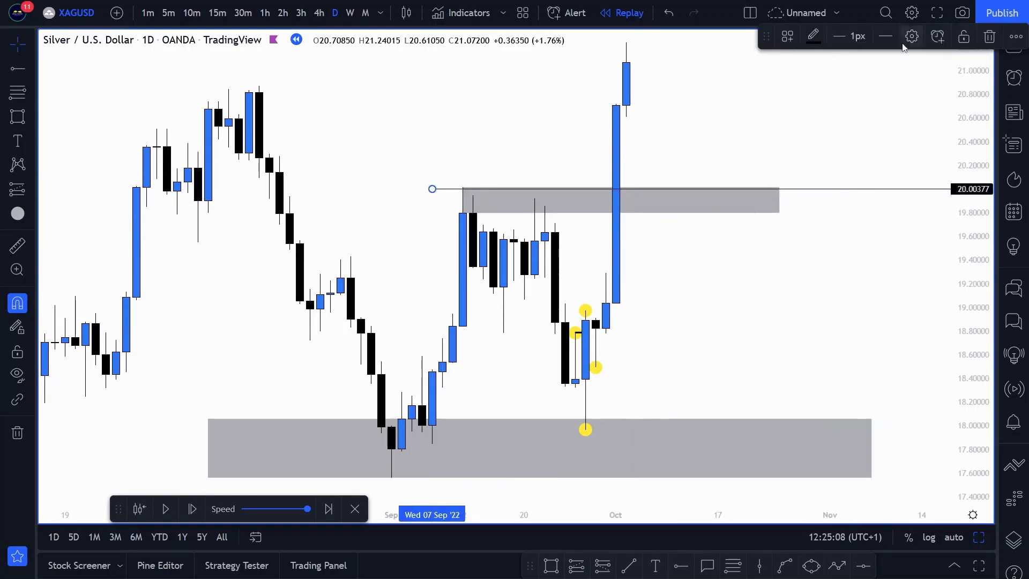
pyautogui.doubleClick(659, 189)
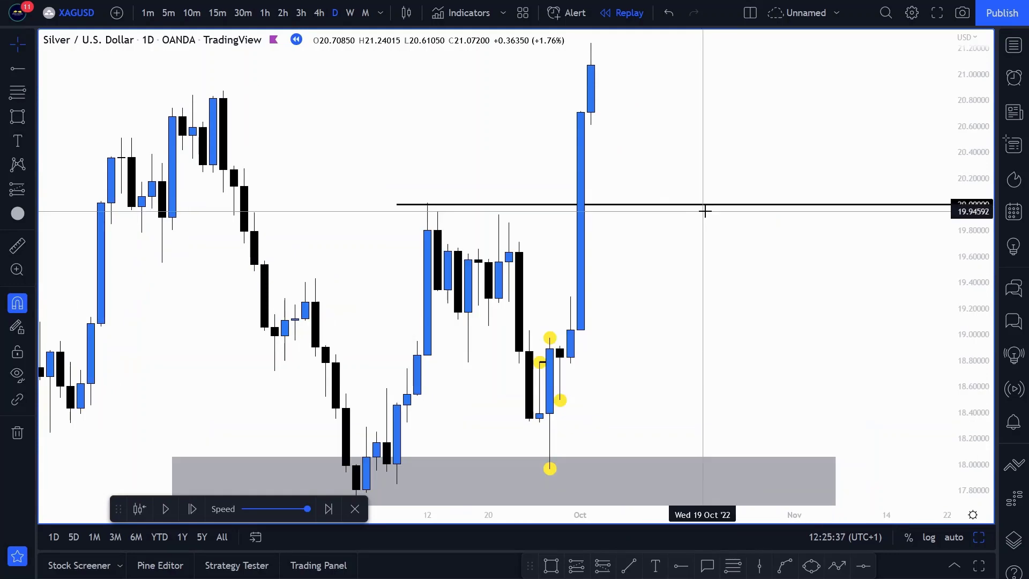
# Leave the maximized daily chart and maximize the split layout's 1-hour silver chart instead.
pyautogui.moveTo(717, 242); pyautogui.dragTo(707, 262)
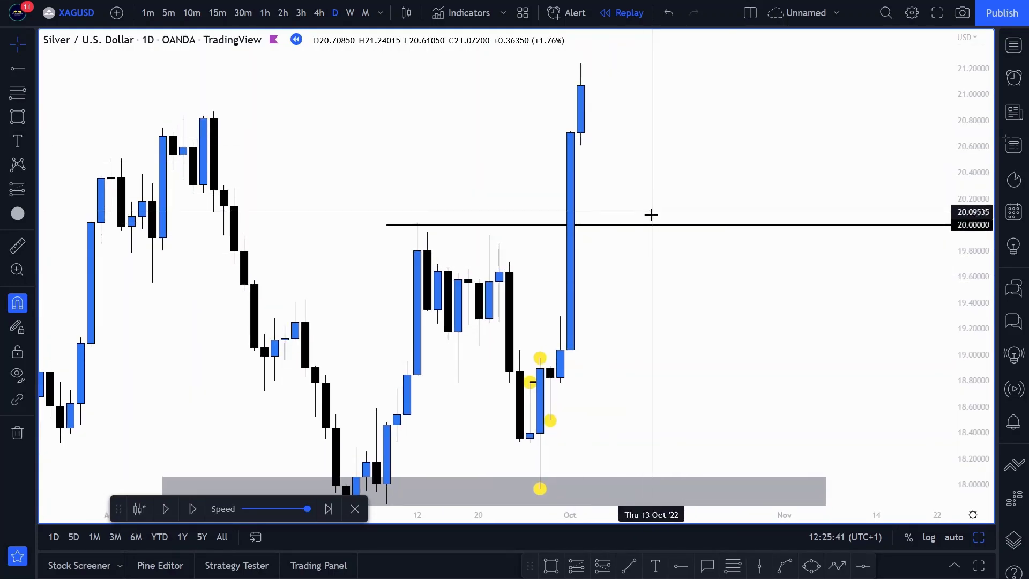
pyautogui.moveTo(690, 277); pyautogui.dragTo(650, 306)
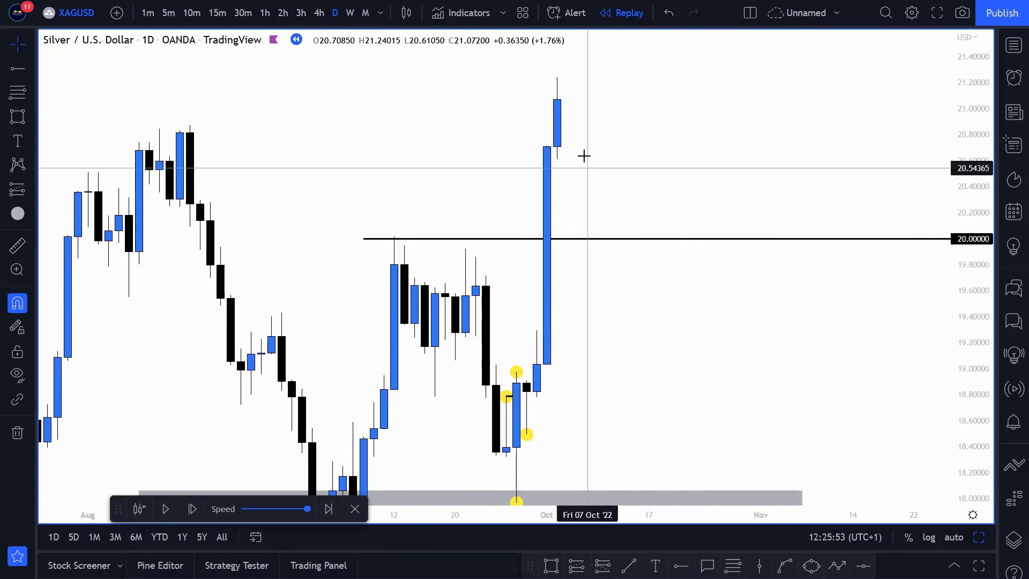
pyautogui.click(974, 538)
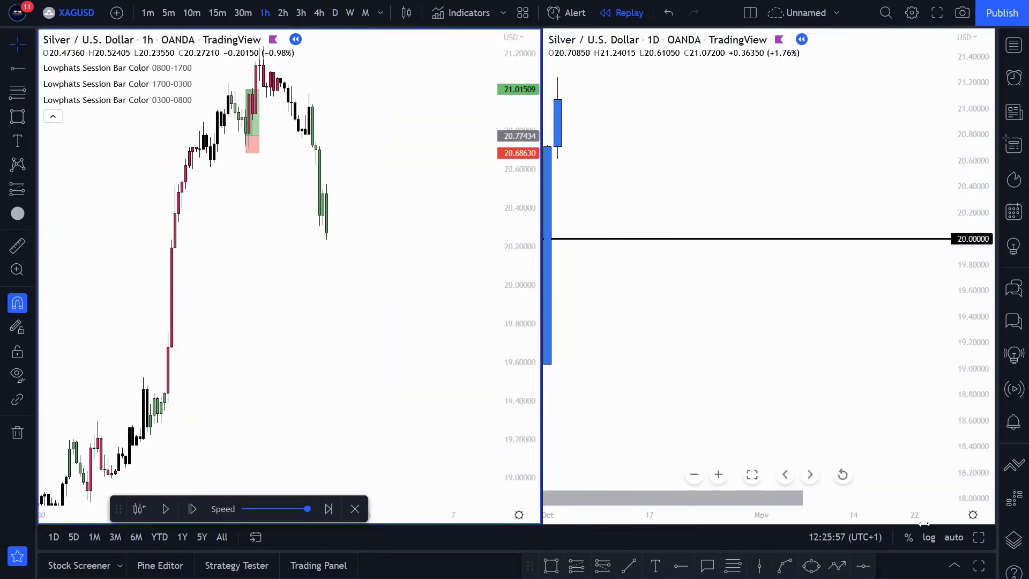
pyautogui.click(979, 538)
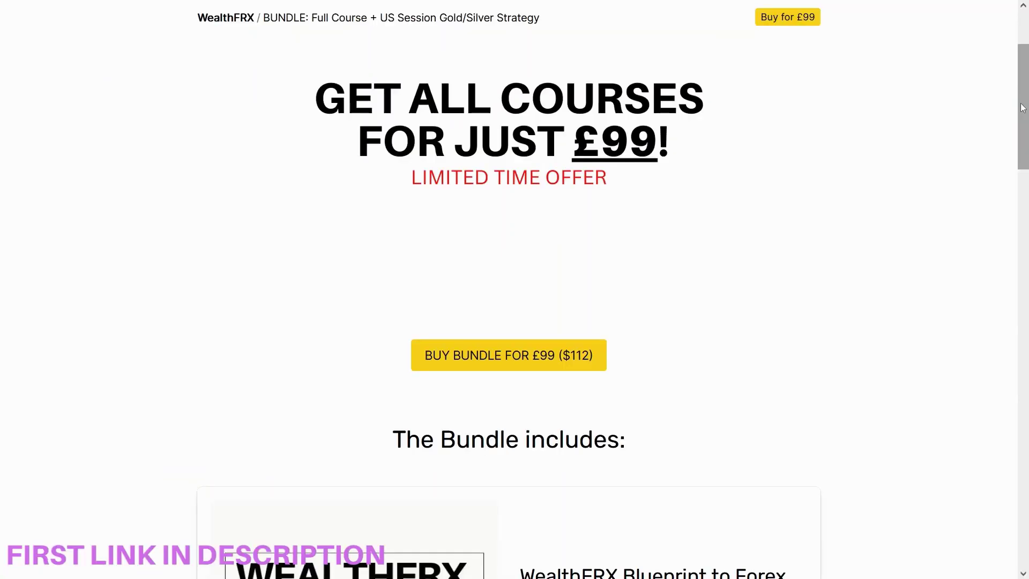
pyautogui.moveTo(1023, 107); pyautogui.dragTo(1026, 136)
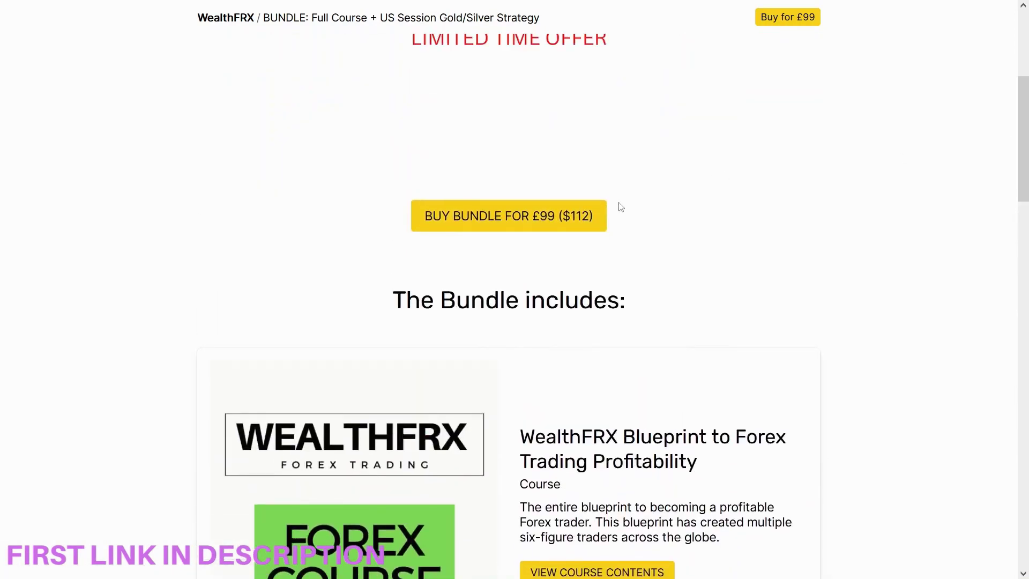
pyautogui.scroll(-6, 621, 207)
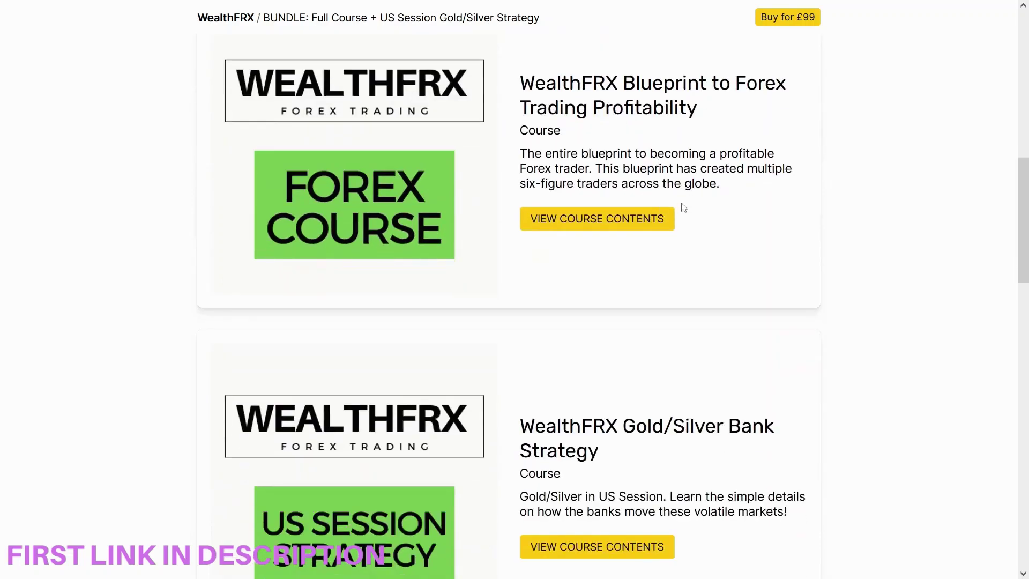
pyautogui.scroll(6, 526, 294)
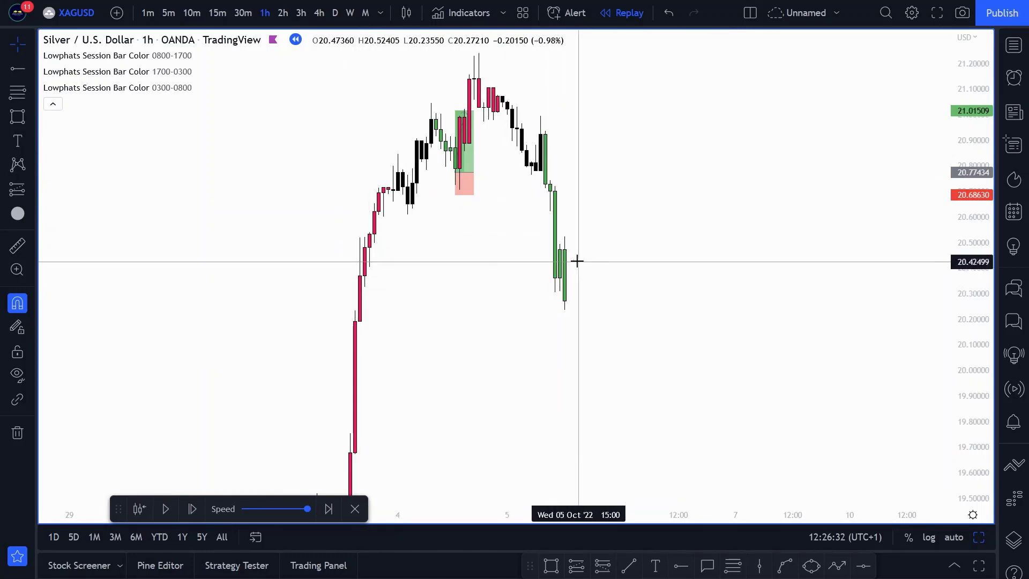
# Draw a thin rectangle from 19.95795 up to the 12 September wick high and extend its start back to the mid-August low.
pyautogui.moveTo(555, 224); pyautogui.dragTo(531, 205)
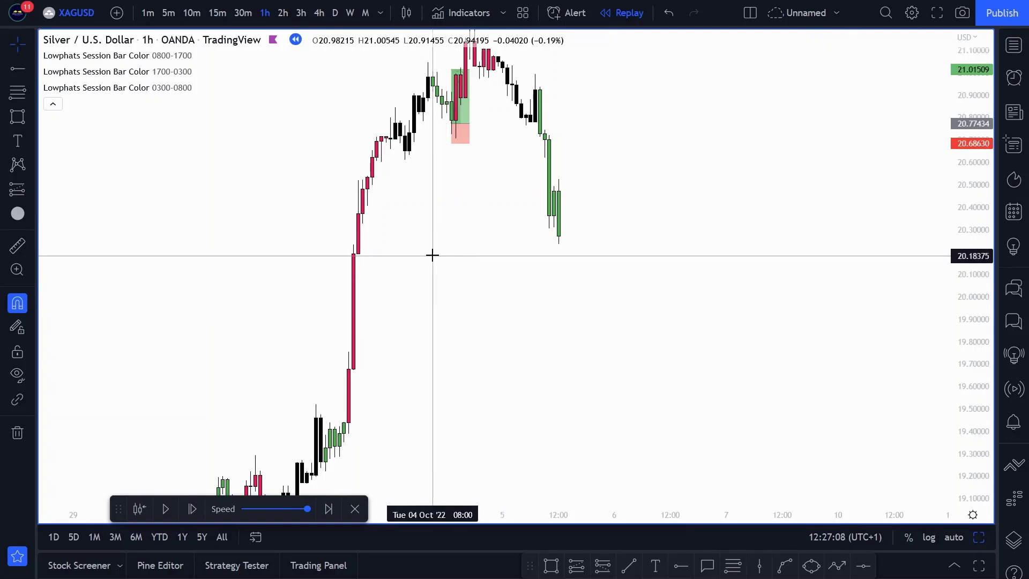
pyautogui.moveTo(446, 256); pyautogui.dragTo(552, 258)
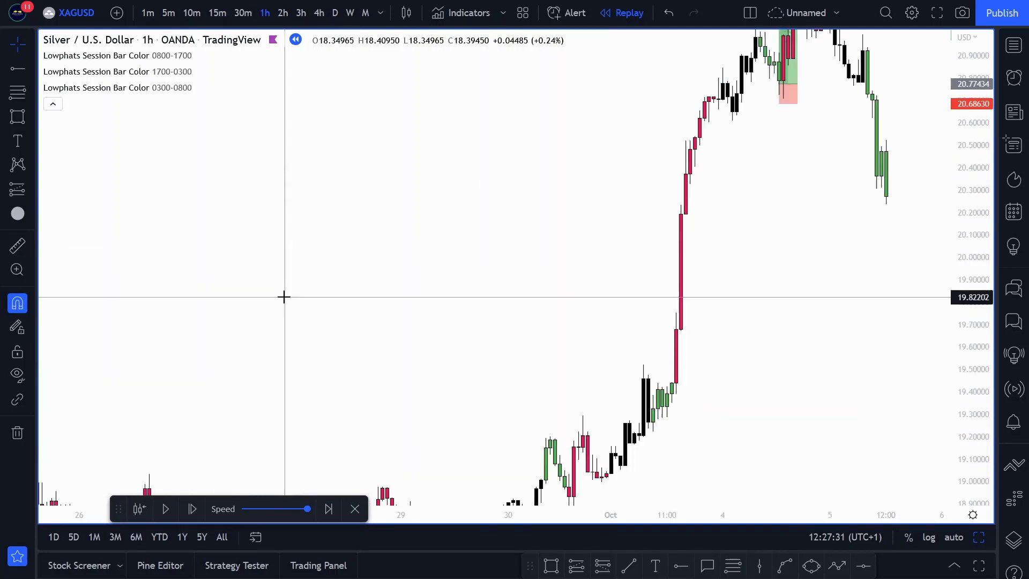
pyautogui.moveTo(285, 296); pyautogui.dragTo(608, 305)
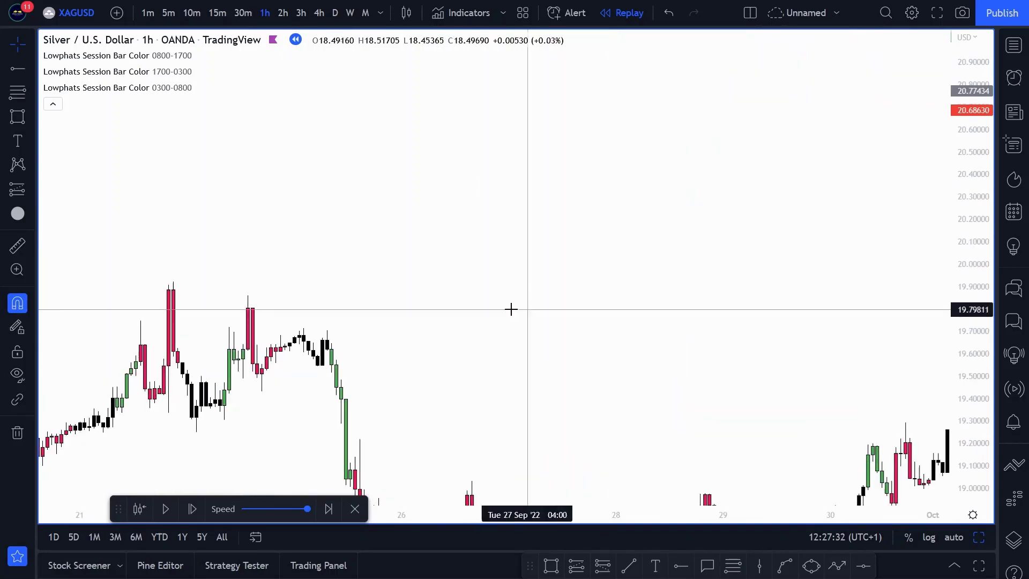
pyautogui.moveTo(495, 307); pyautogui.dragTo(798, 286)
pyautogui.hscroll(-10, 785, 287)
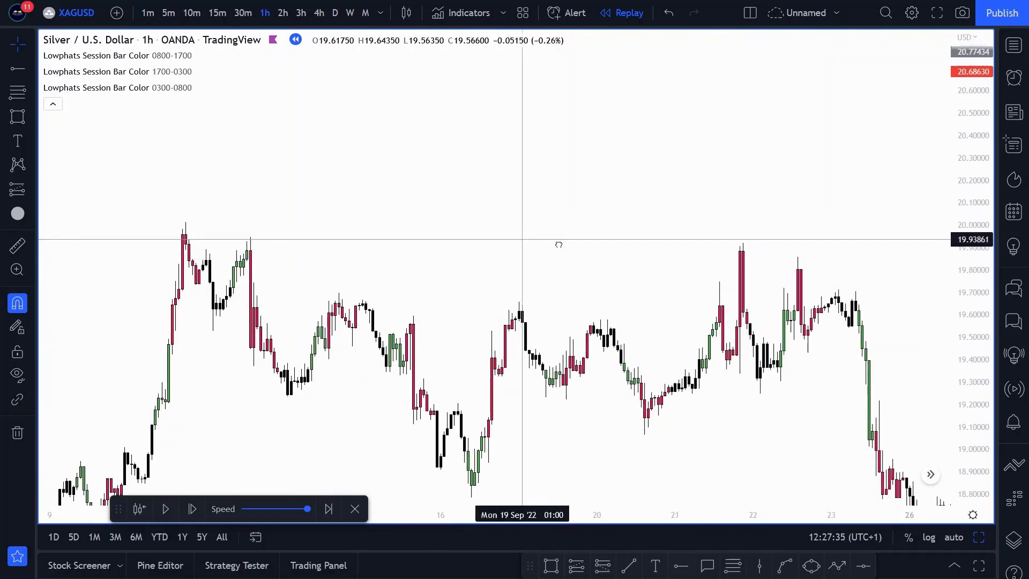
pyautogui.hscroll(-2, 697, 244)
pyautogui.moveTo(728, 210); pyautogui.dragTo(850, 202)
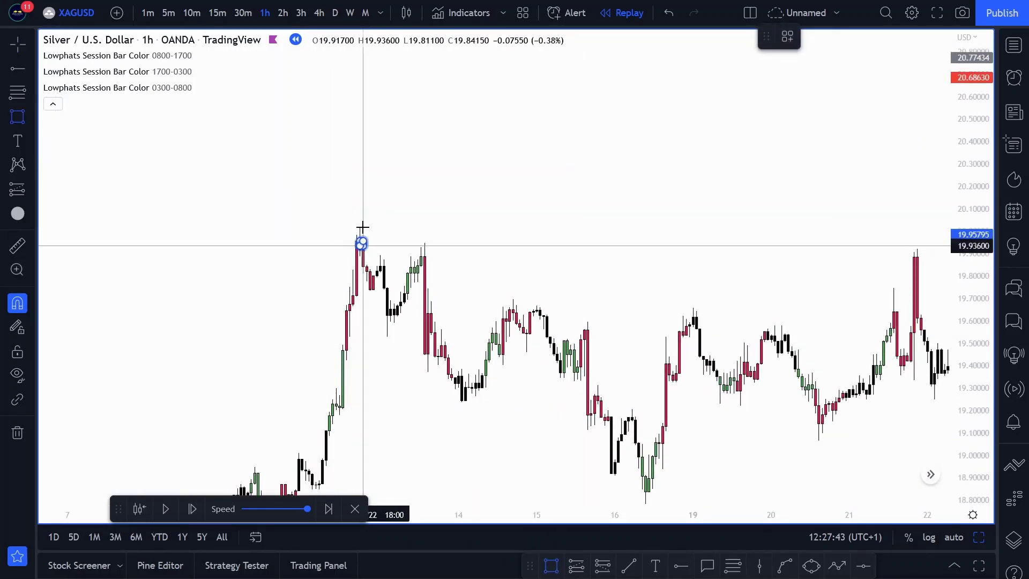
pyautogui.moveTo(360, 228); pyautogui.dragTo(60, 259)
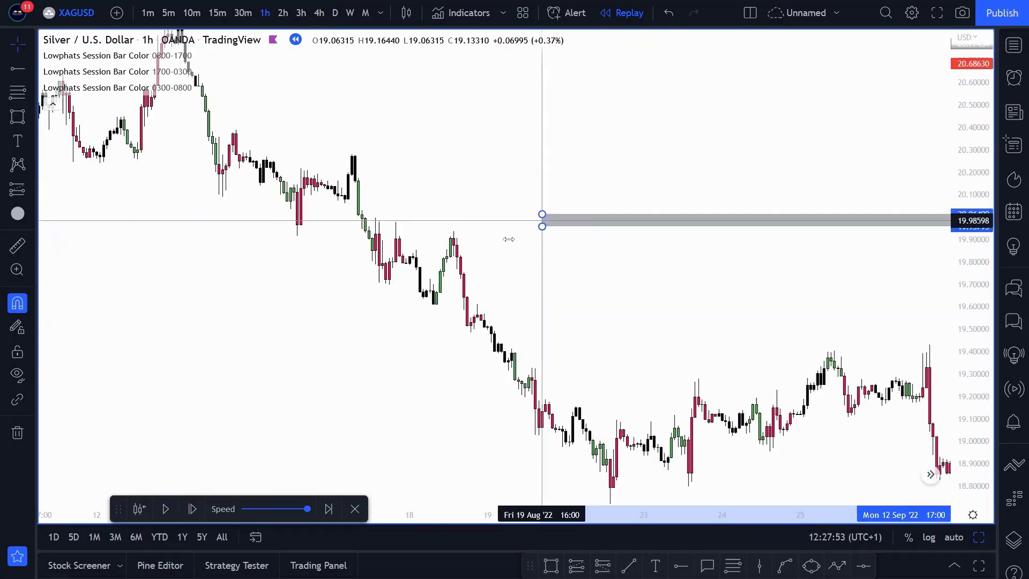
pyautogui.moveTo(507, 239); pyautogui.dragTo(372, 236)
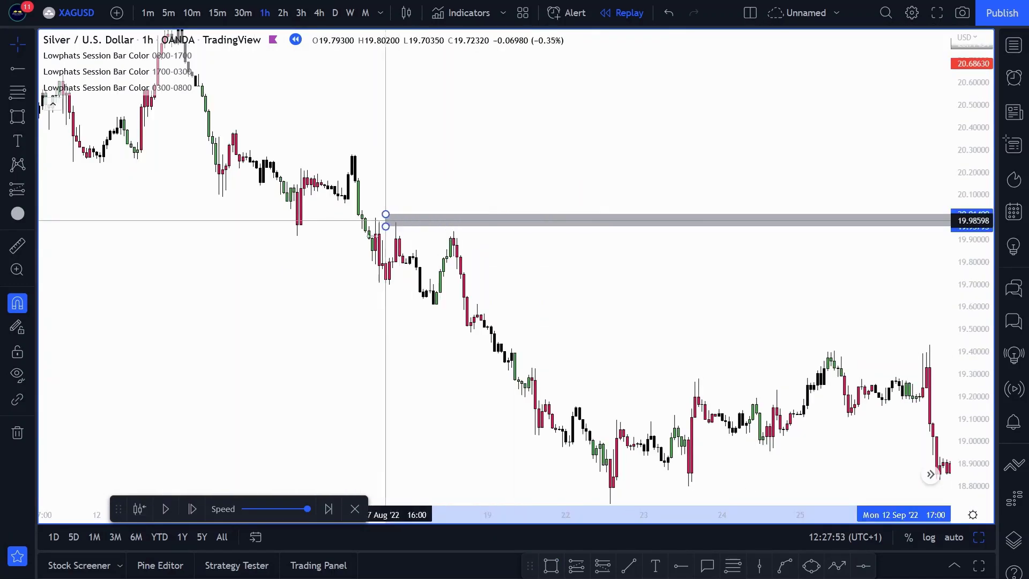
pyautogui.moveTo(295, 240); pyautogui.dragTo(294, 241)
pyautogui.click(351, 235)
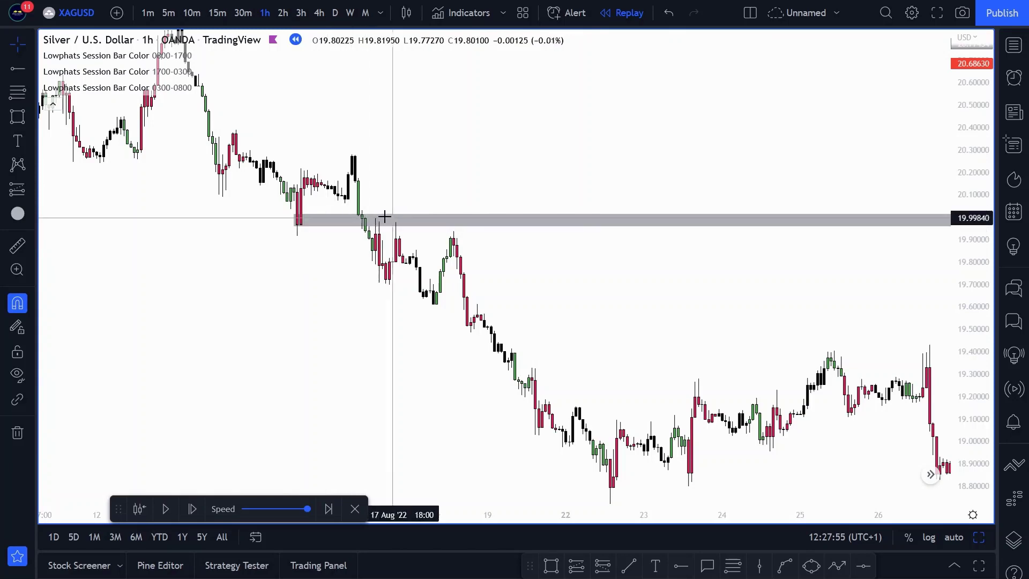
# Extend the end of the September-high rectangle past the latest candle to about 7 October.
pyautogui.moveTo(667, 254); pyautogui.dragTo(150, 280)
pyautogui.moveTo(651, 310); pyautogui.dragTo(98, 300)
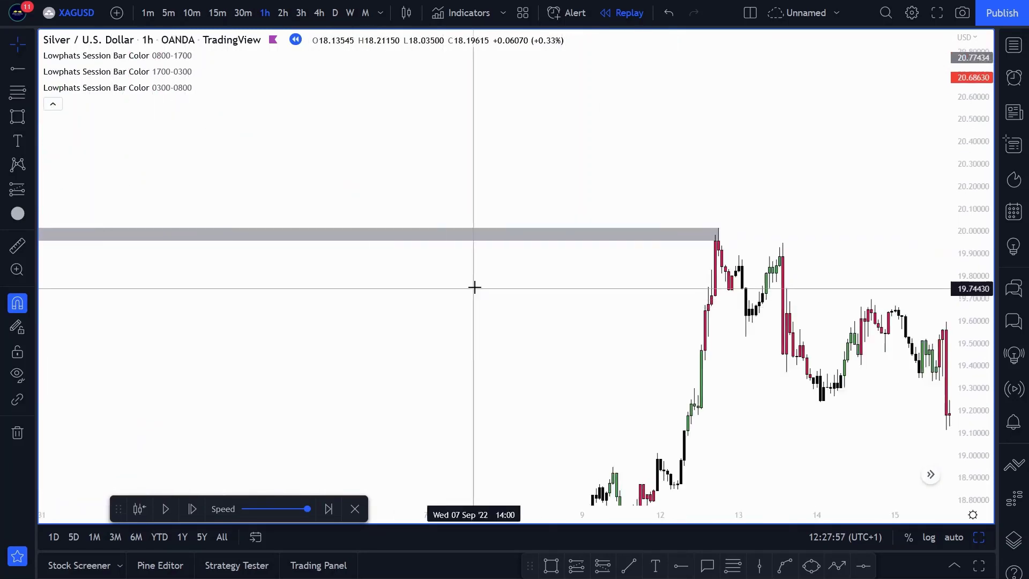
pyautogui.moveTo(474, 288); pyautogui.dragTo(126, 271)
pyautogui.moveTo(275, 231)
pyautogui.mouseDown()
pyautogui.moveTo(769, 229)
pyautogui.moveTo(177, 279)
pyautogui.moveTo(850, 322)
pyautogui.moveTo(894, 290)
pyautogui.mouseUp()
pyautogui.moveTo(691, 340); pyautogui.dragTo(86, 361)
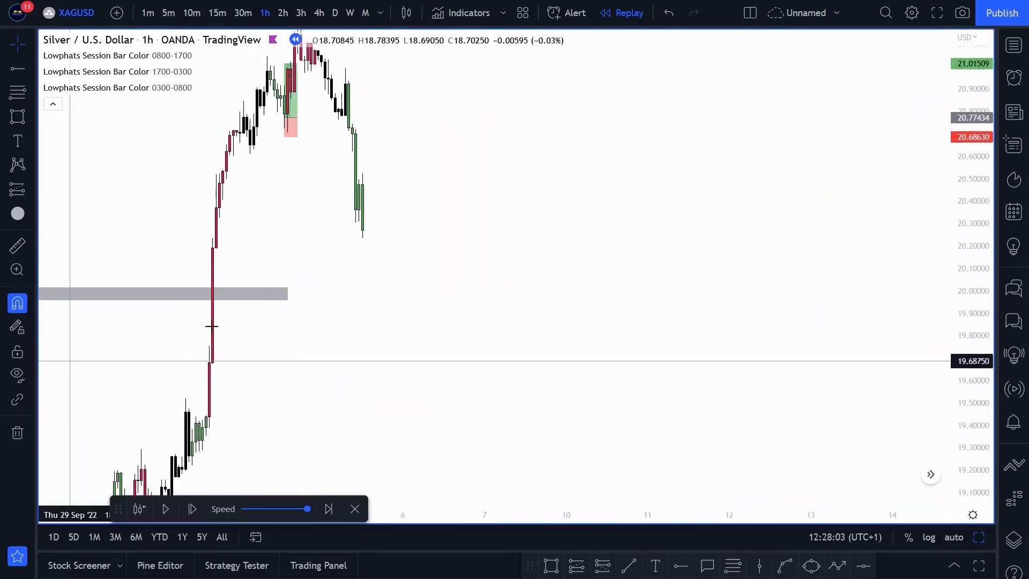
pyautogui.moveTo(291, 294); pyautogui.dragTo(506, 307)
pyautogui.click(515, 364)
# Paste the copied horizontal ray at 20.00000 onto the 1-hour chart.
pyautogui.moveTo(213, 372); pyautogui.dragTo(533, 357)
pyautogui.hotkey('ctrl', 'v')
pyautogui.click(563, 343)
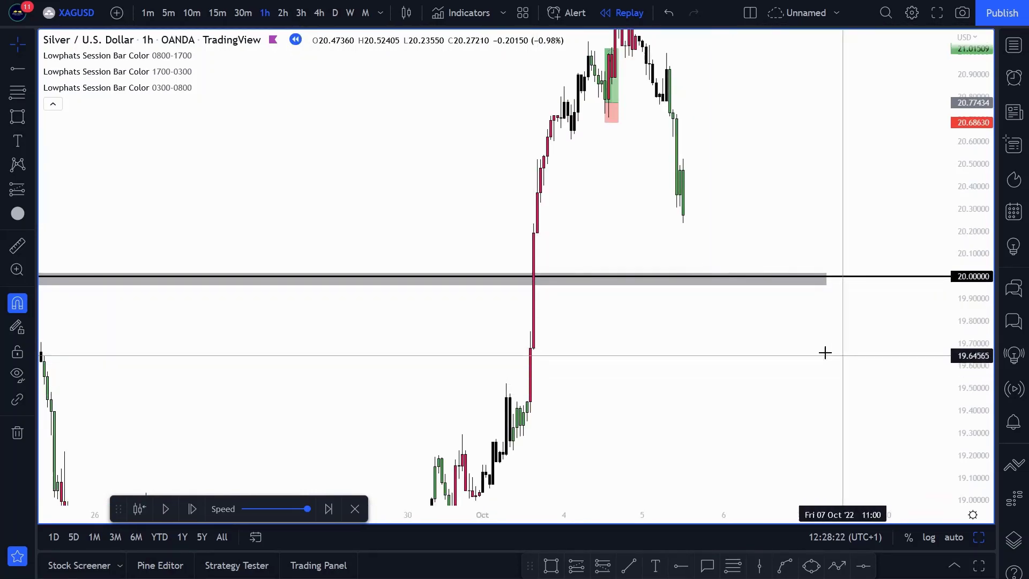
# Switch to the 15-minute timeframe and examine the latest price action above the 20.00000 zone.
pyautogui.scroll(2, 813, 352)
pyautogui.scroll(1, 809, 354)
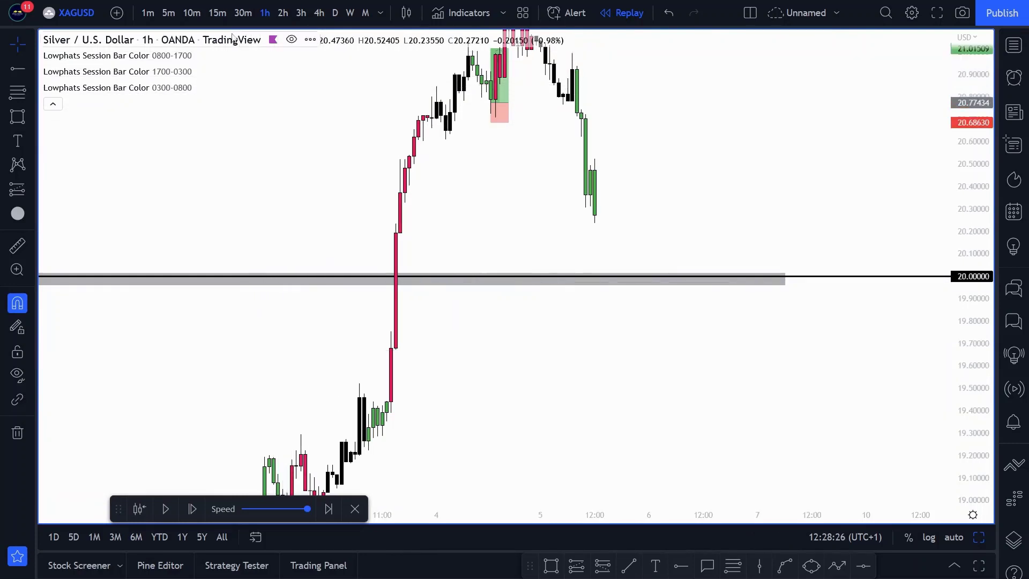
pyautogui.click(222, 20)
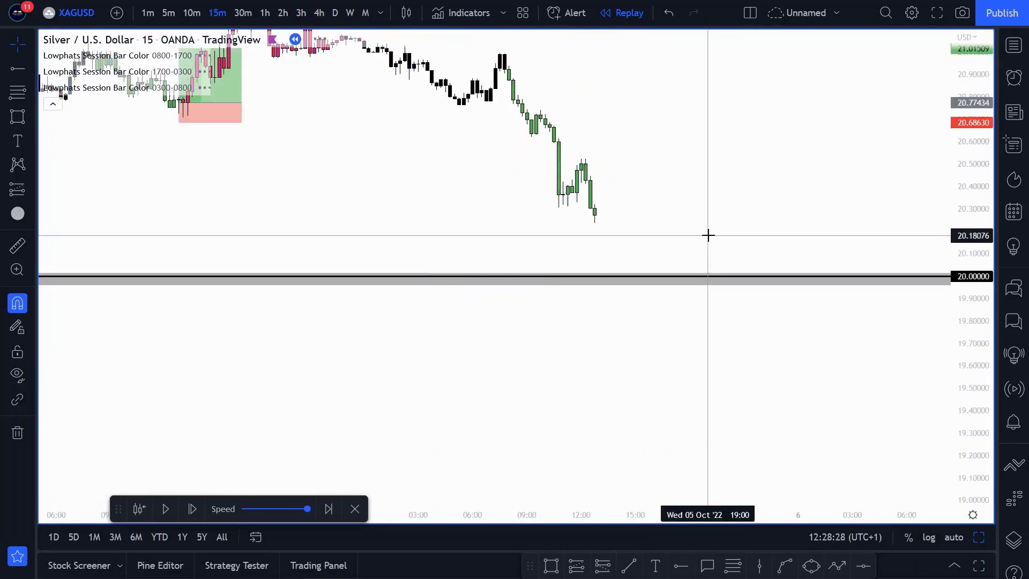
pyautogui.moveTo(959, 304); pyautogui.dragTo(954, 155)
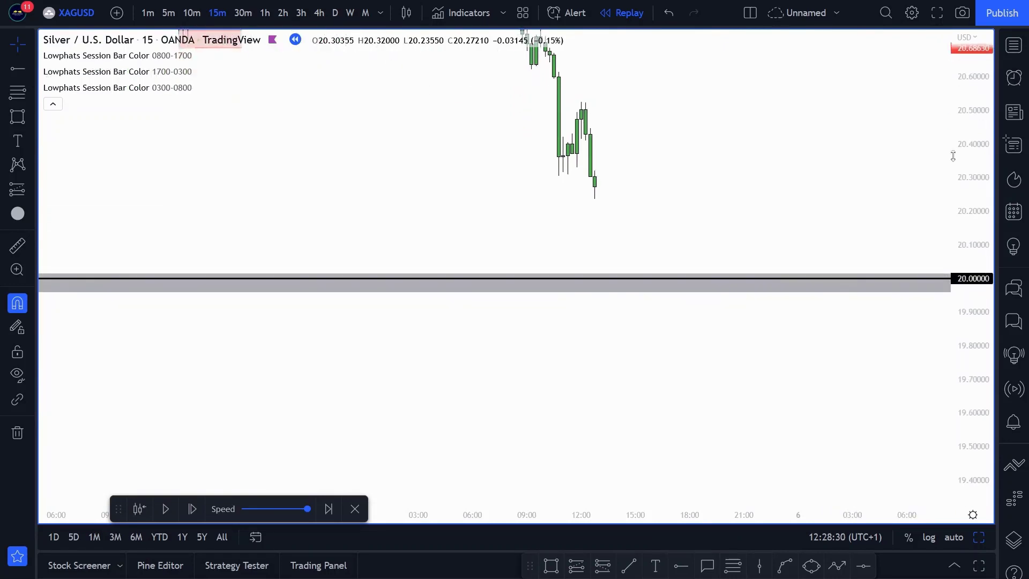
pyautogui.moveTo(875, 162); pyautogui.dragTo(786, 290)
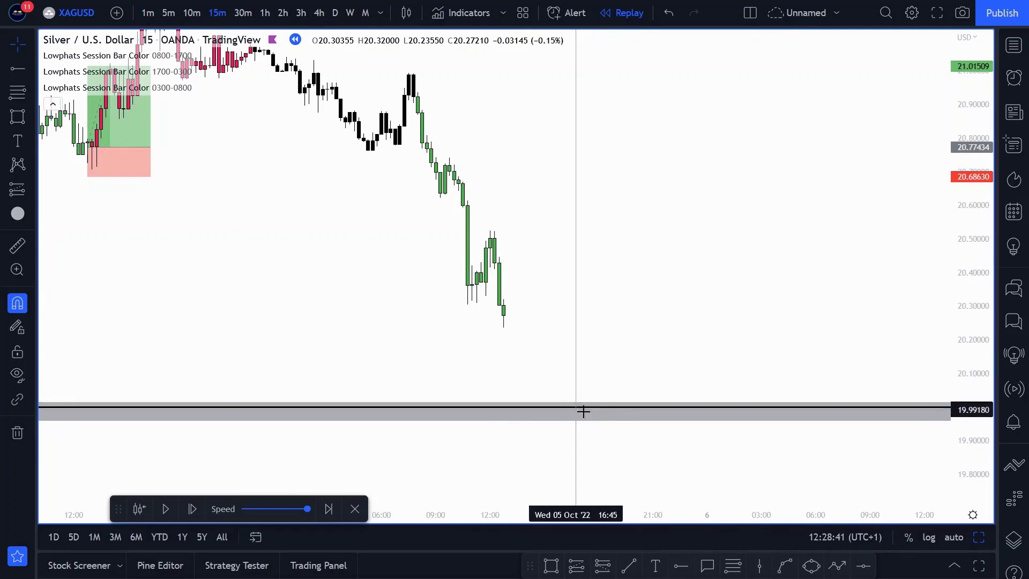
pyautogui.scroll(-3, 652, 300)
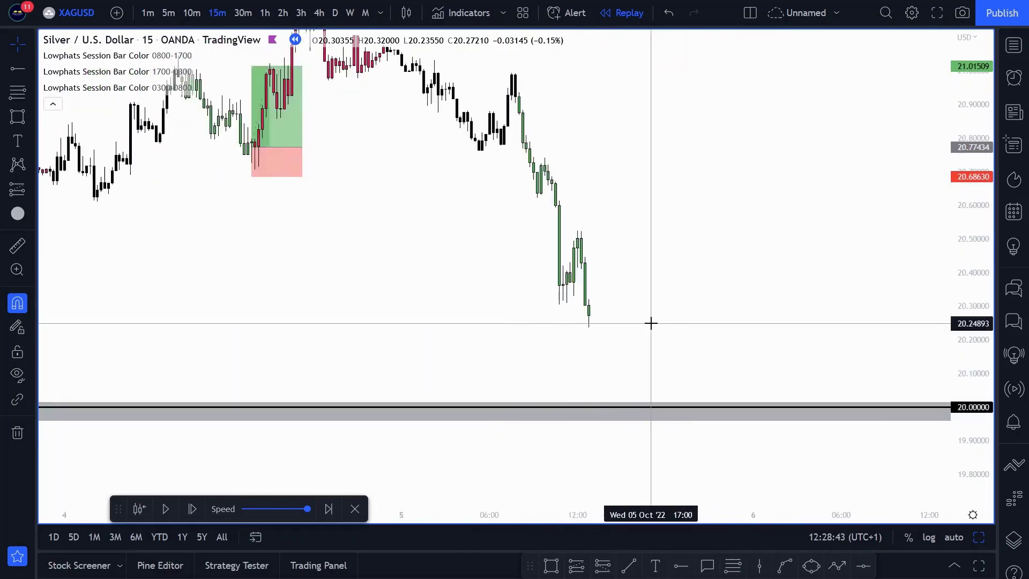
pyautogui.scroll(2, 650, 324)
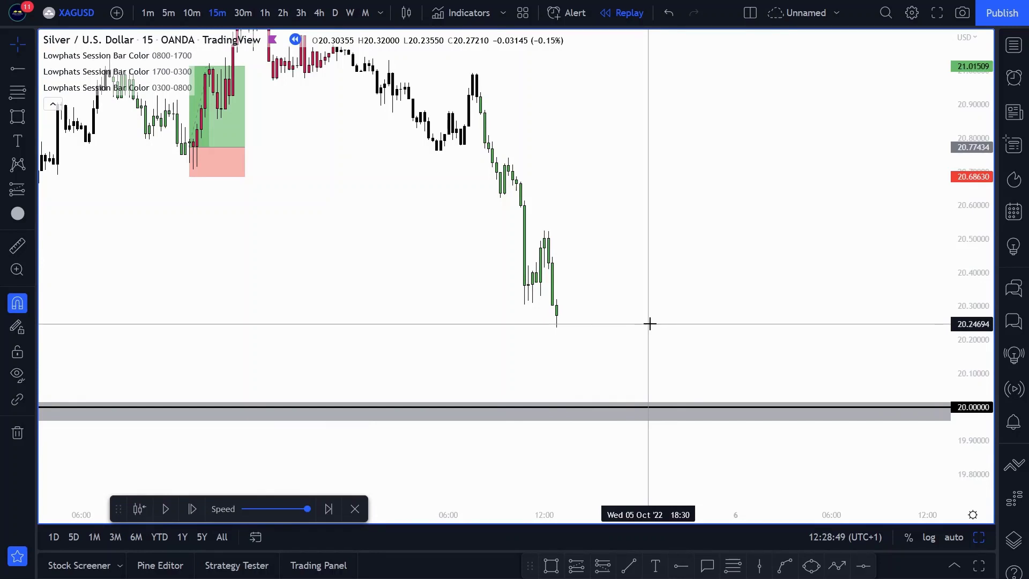
pyautogui.scroll(2, 650, 323)
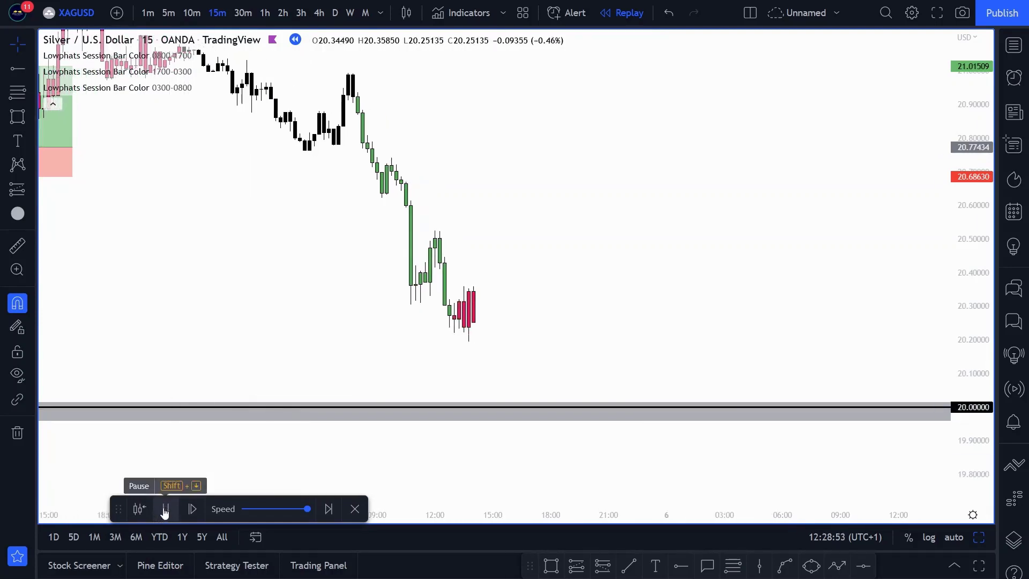
# Pause the replay when silver reaches the 20.00000 zone and set a long position with entry 20.07200, stop 19.86622 and target 20.72333.
pyautogui.click(164, 510)
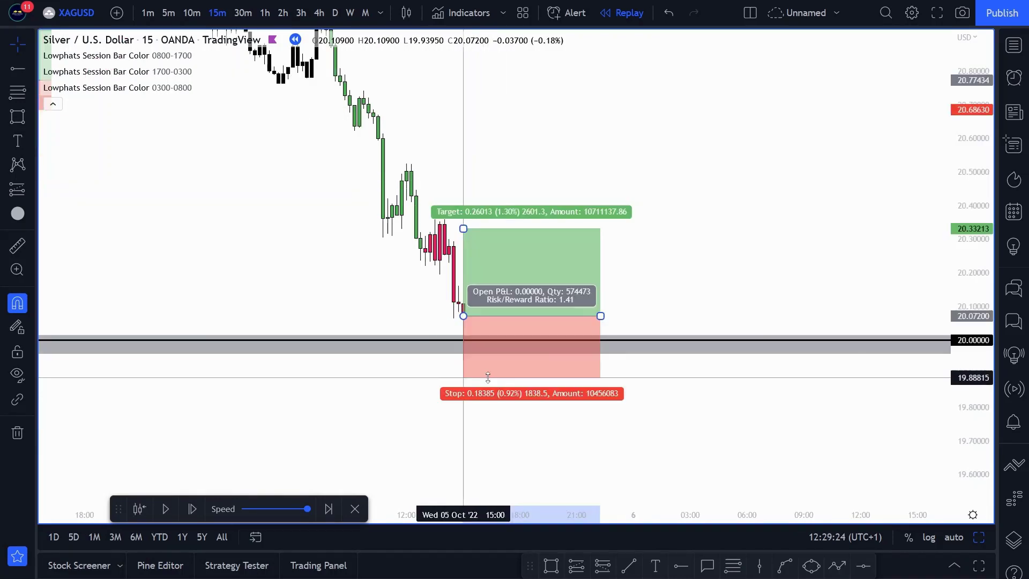
pyautogui.moveTo(488, 378); pyautogui.dragTo(487, 384)
pyautogui.moveTo(340, 235); pyautogui.dragTo(485, 359)
pyautogui.moveTo(607, 353); pyautogui.dragTo(599, 235)
pyautogui.scroll(-3, 542, 269)
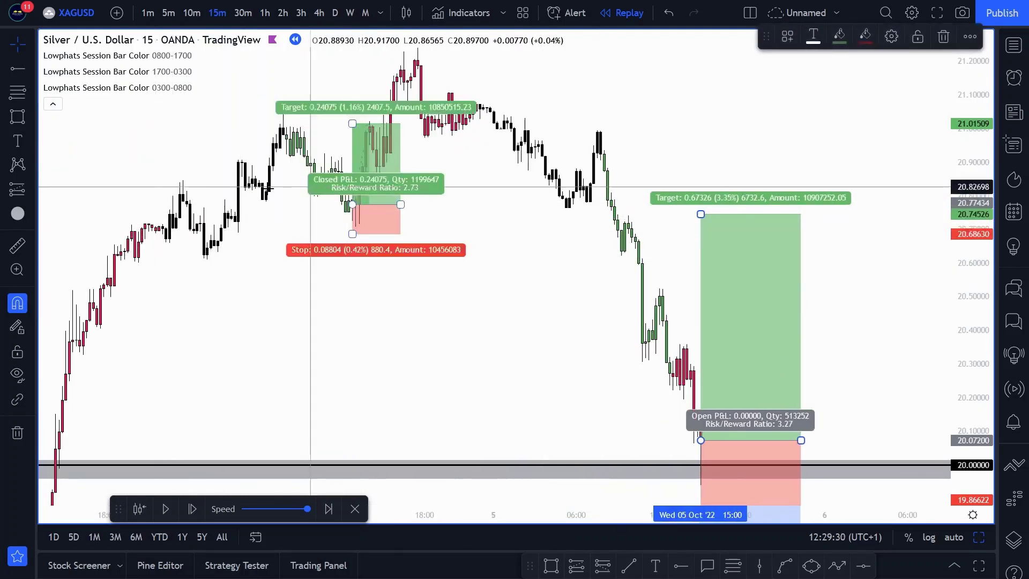
pyautogui.click(449, 224)
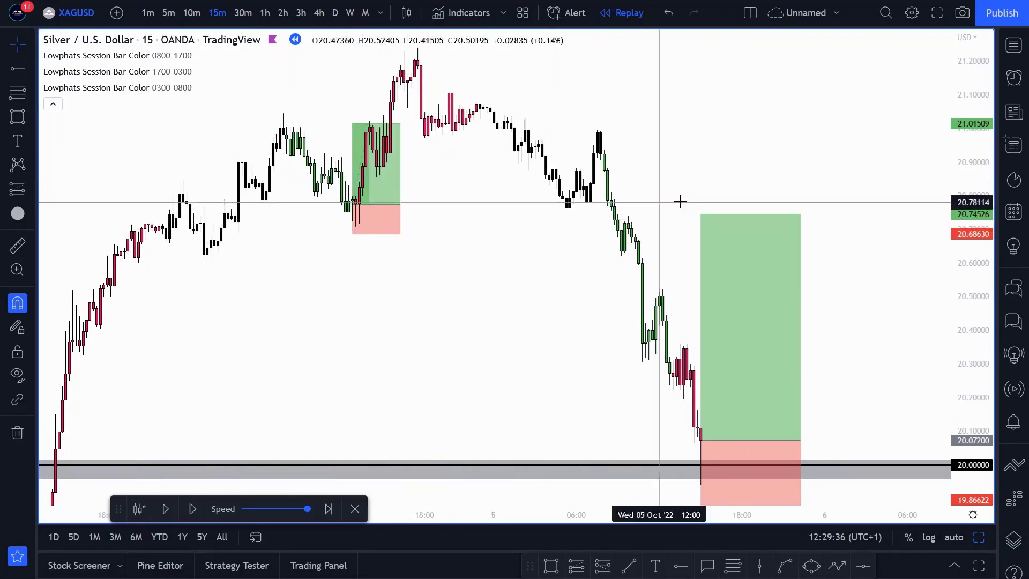
pyautogui.moveTo(701, 214); pyautogui.dragTo(701, 221)
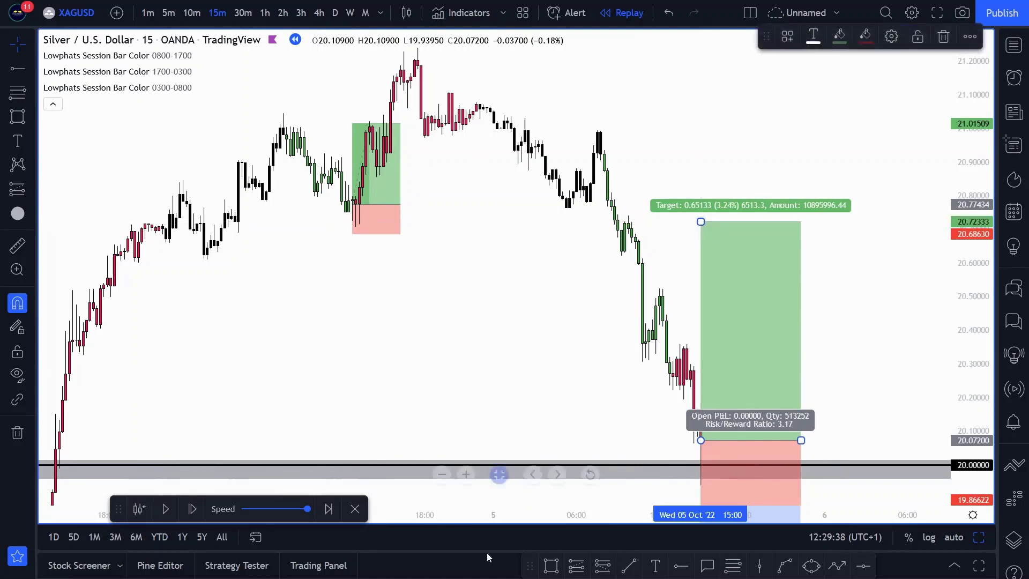
# Draw a horizontal ray at 20.71665 from the early swing high, level with the long position's target.
pyautogui.click(682, 567)
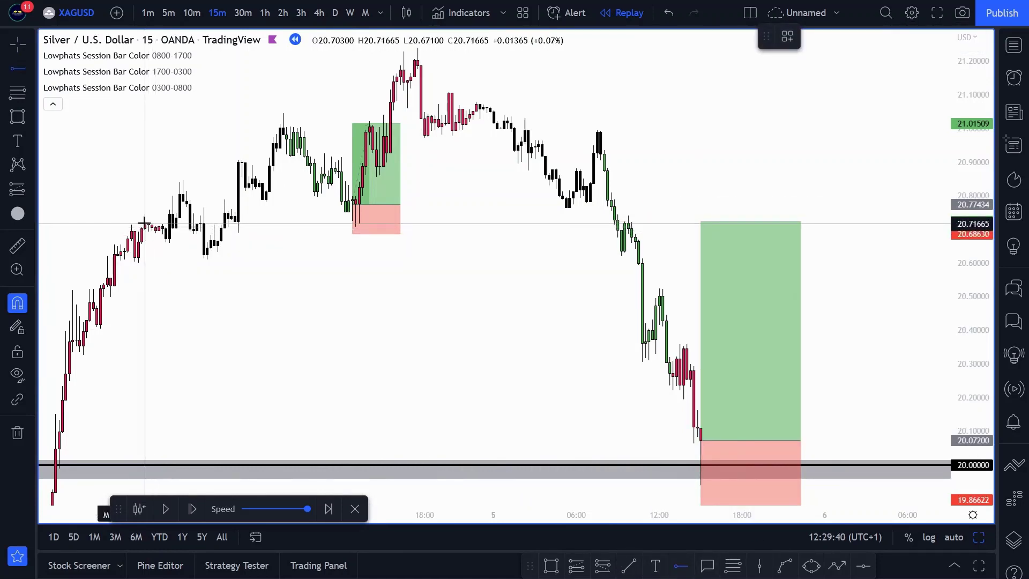
pyautogui.click(144, 222)
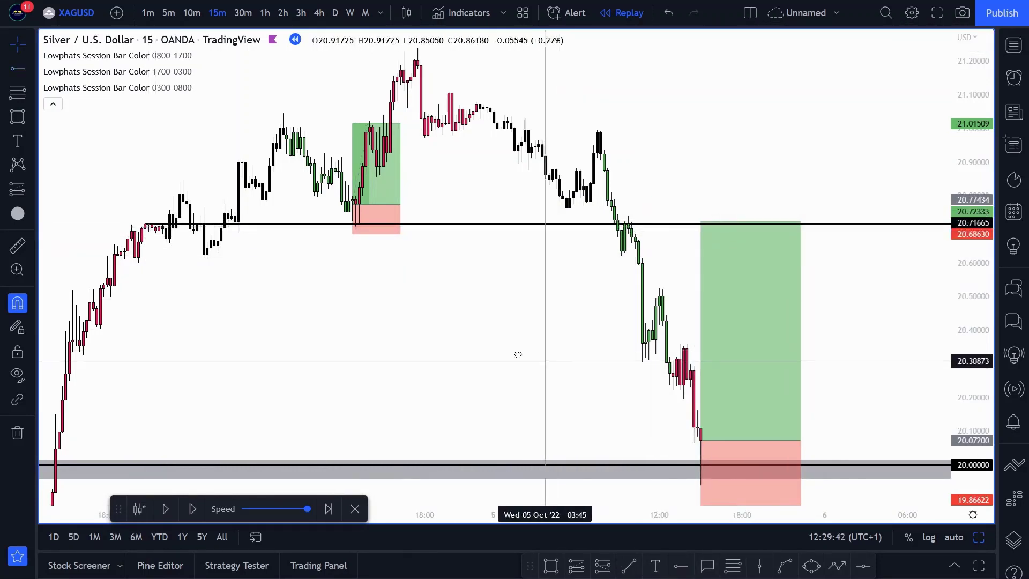
pyautogui.moveTo(517, 354); pyautogui.dragTo(419, 335)
pyautogui.moveTo(787, 315); pyautogui.dragTo(710, 249)
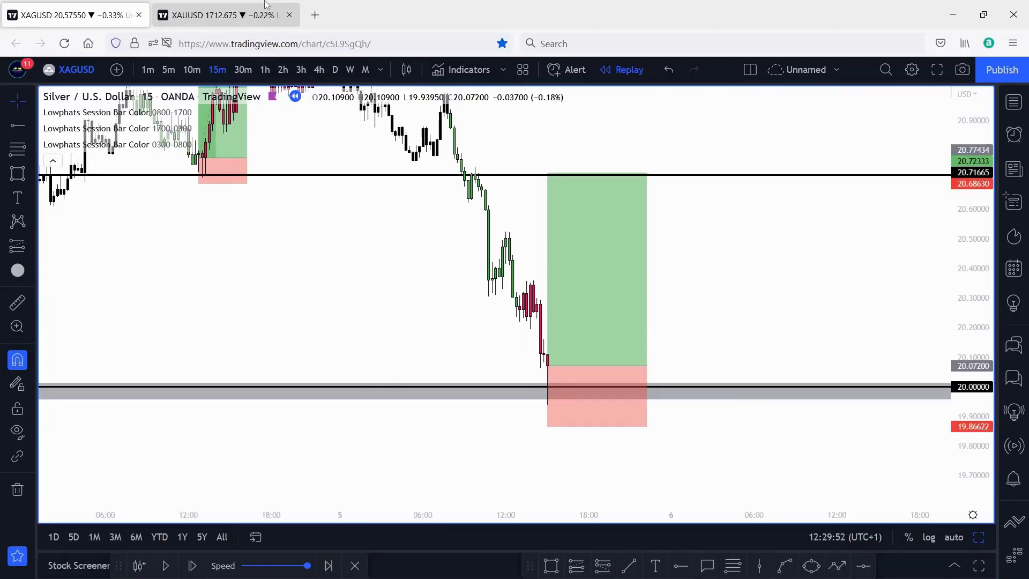
# Switch to the gold (XAUUSD) chart and maximize its 15-minute pane around the 3 to 5 October price action.
pyautogui.click(240, 17)
pyautogui.scroll(-1, 437, 358)
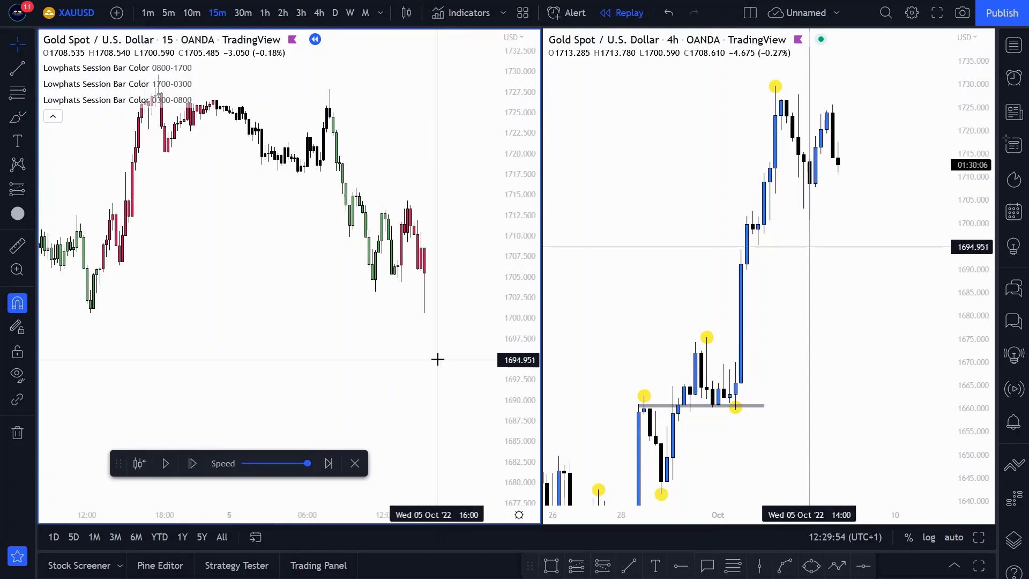
pyautogui.click(979, 537)
pyautogui.scroll(-2, 839, 403)
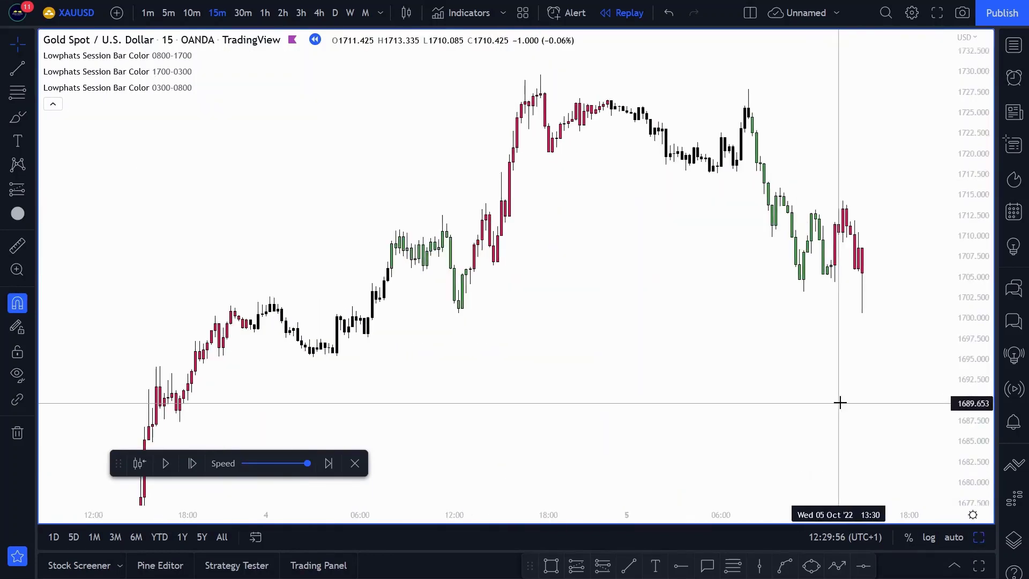
pyautogui.scroll(1, 834, 399)
pyautogui.moveTo(834, 398); pyautogui.dragTo(671, 341)
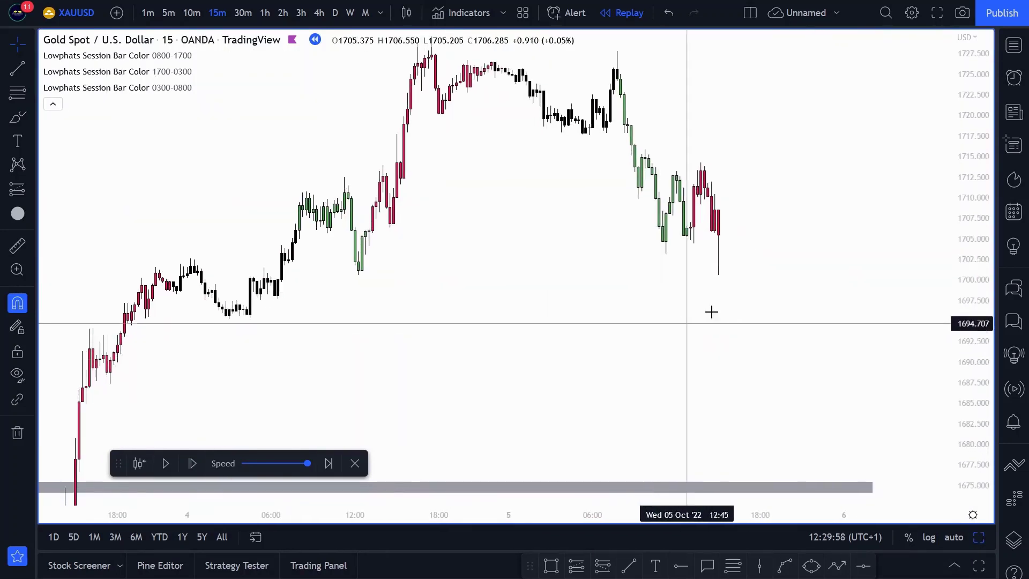
# Draw a thin rectangle on gold from 1700.865 to about 1701.7, starting at 3 October 20:45 and extending past the latest candle.
pyautogui.click(551, 567)
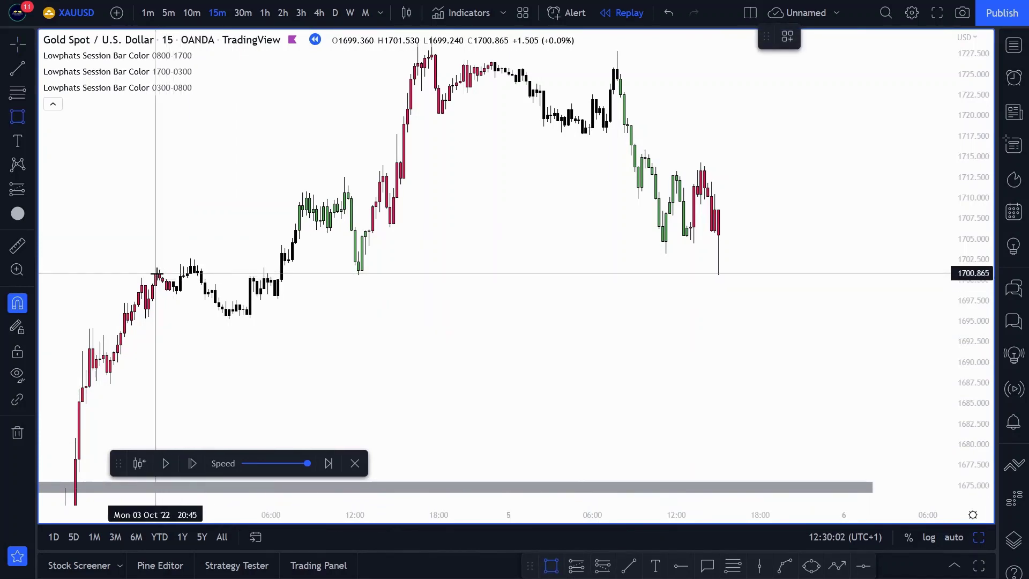
pyautogui.click(156, 272)
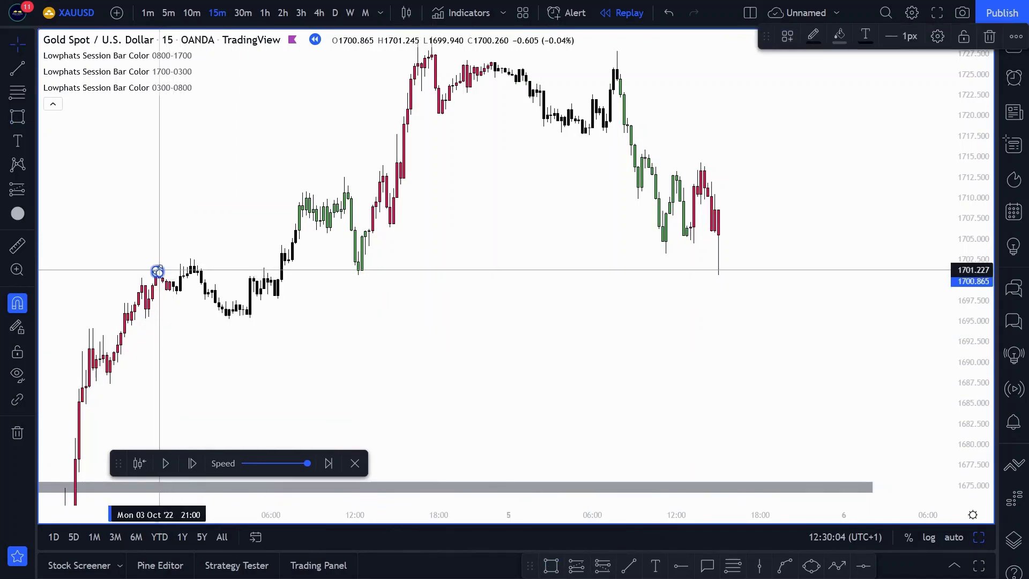
pyautogui.click(821, 266)
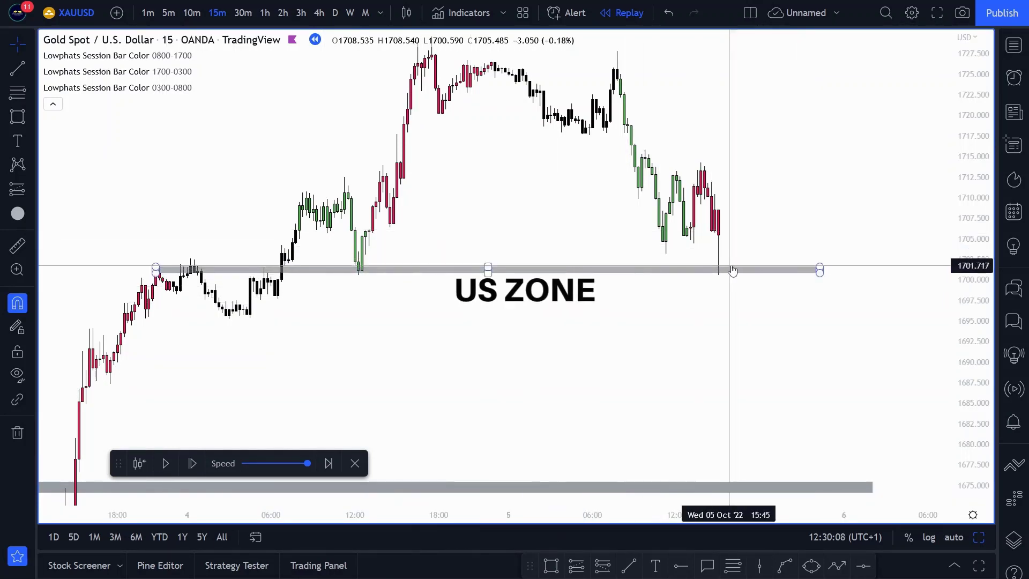
pyautogui.click(978, 538)
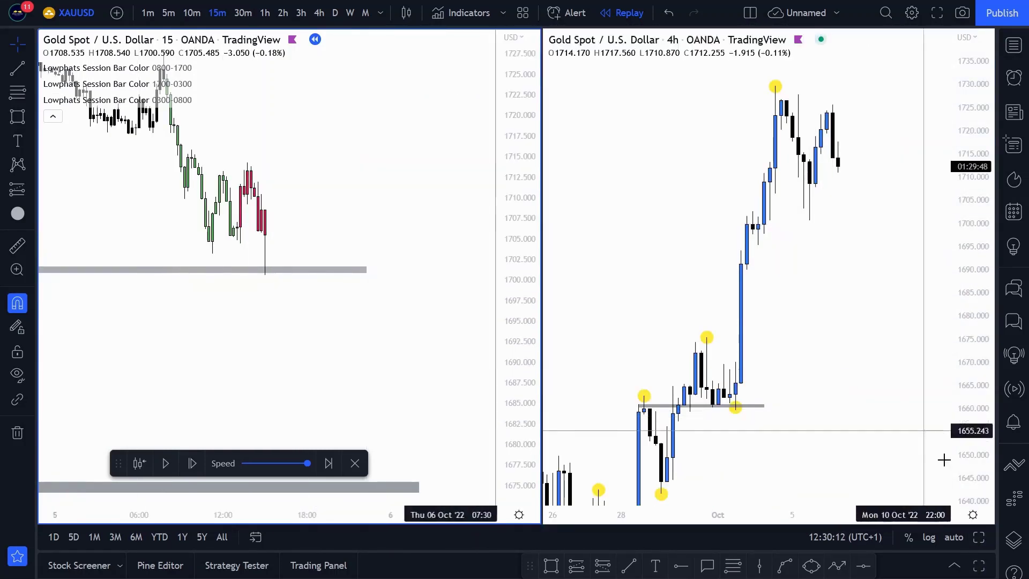
pyautogui.click(978, 536)
pyautogui.moveTo(747, 319); pyautogui.dragTo(739, 332)
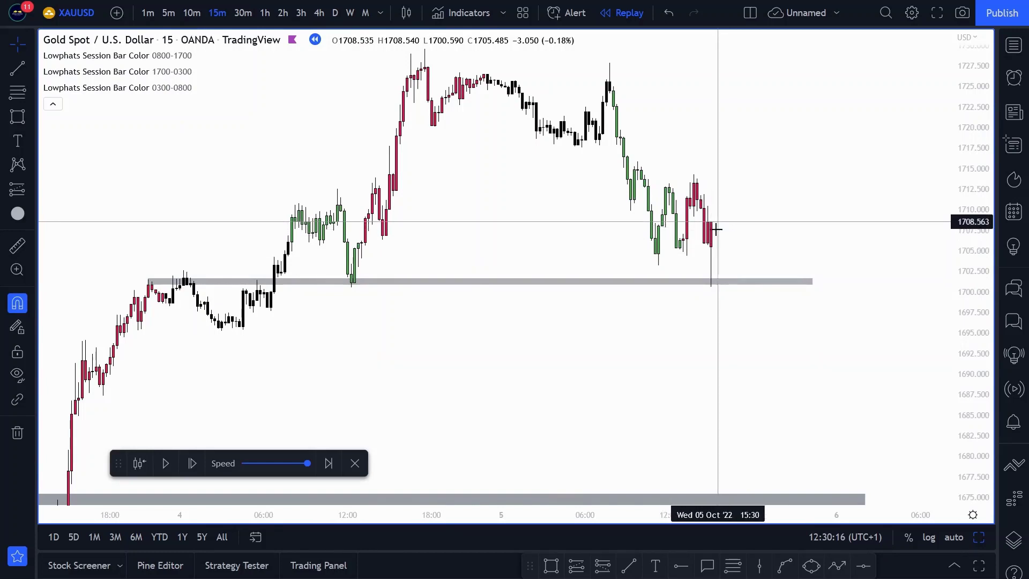
pyautogui.moveTo(775, 205); pyautogui.dragTo(751, 229)
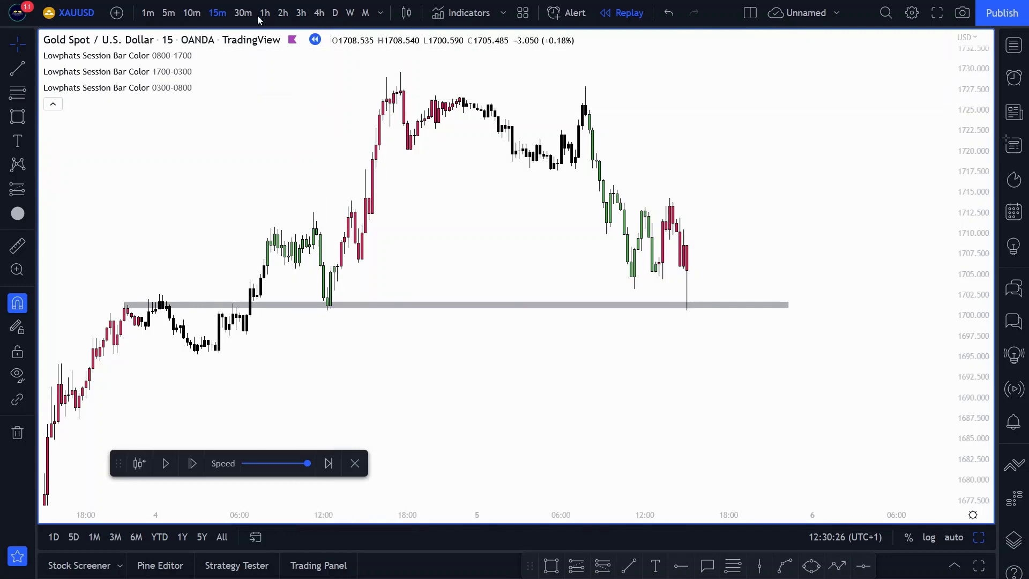
# Return to the silver chart and run the replay until price reaches the long position's target, then pause it.
pyautogui.click(116, 15)
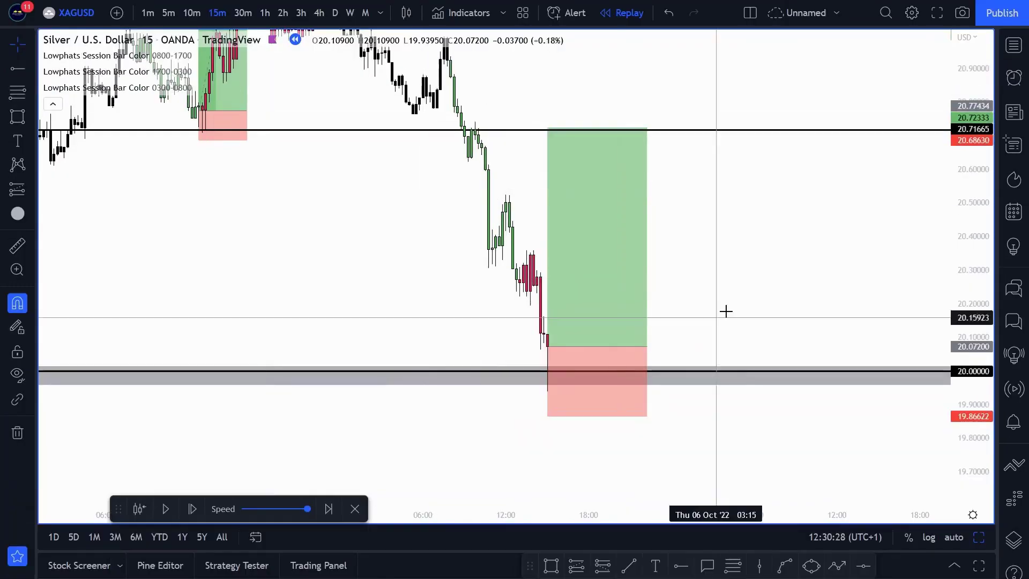
pyautogui.click(165, 510)
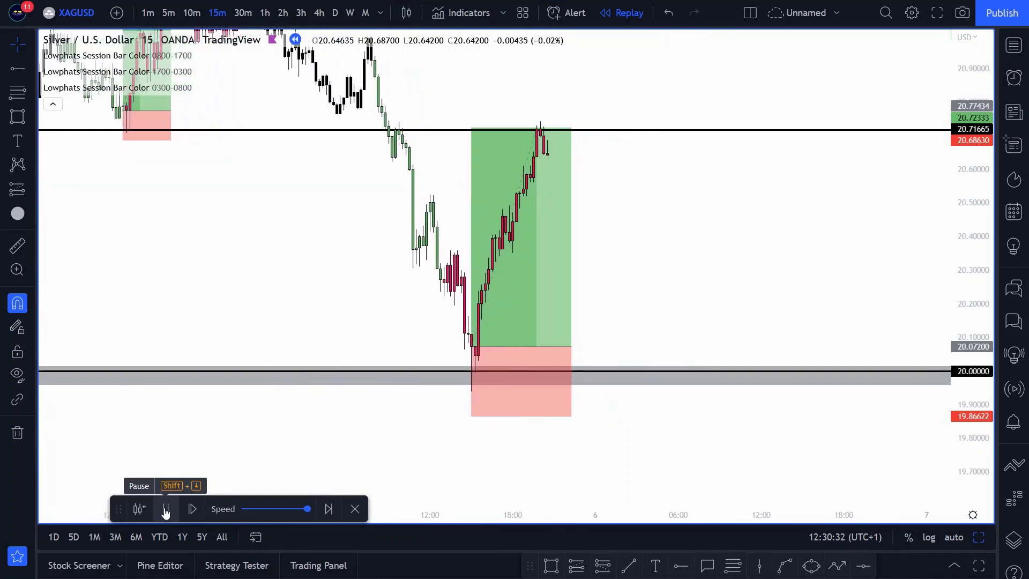
pyautogui.click(165, 511)
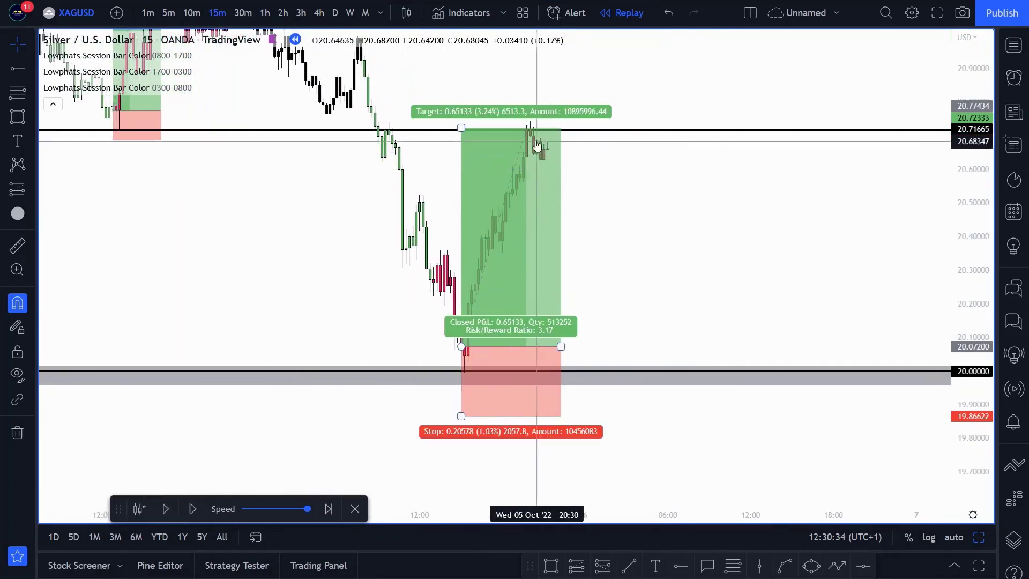
pyautogui.scroll(-1, 563, 155)
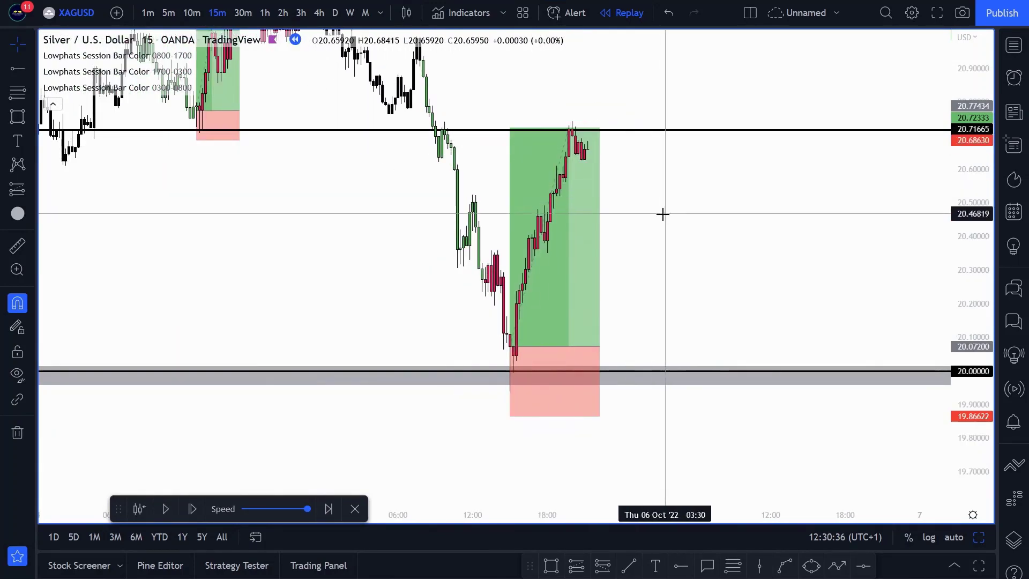